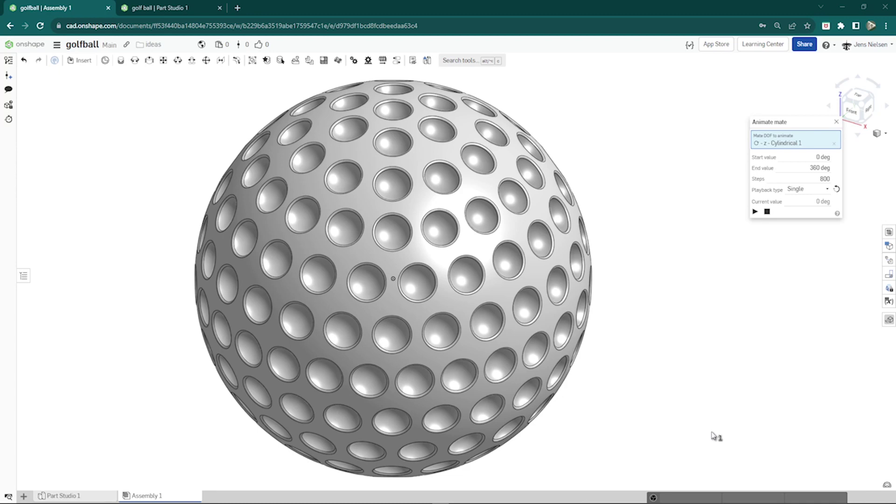
Close the finished golfball assembly and start a sketch on the Front plane, viewed straight on with the default planes hidden.
key(ctrl+w)
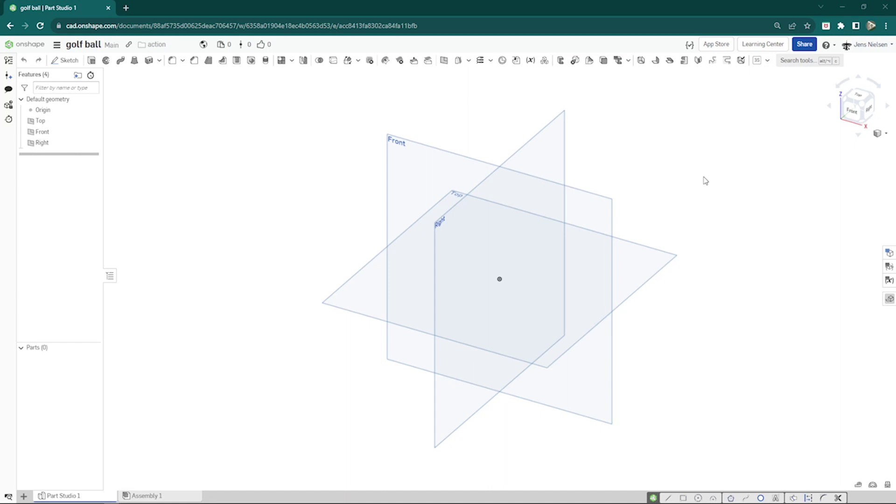
key(s)
click(719, 172)
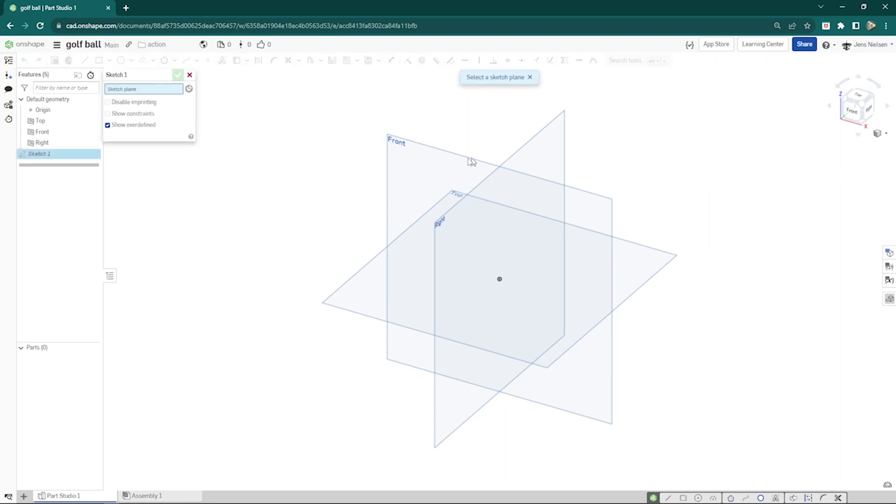
click(447, 163)
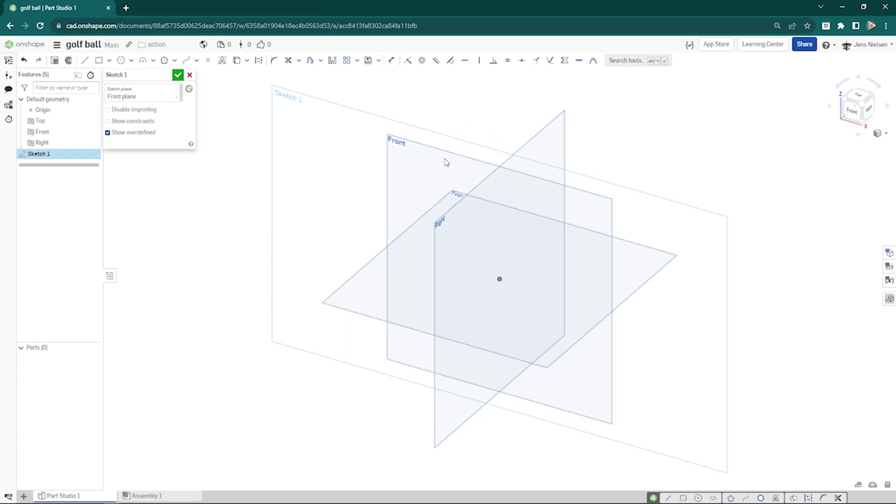
key(n)
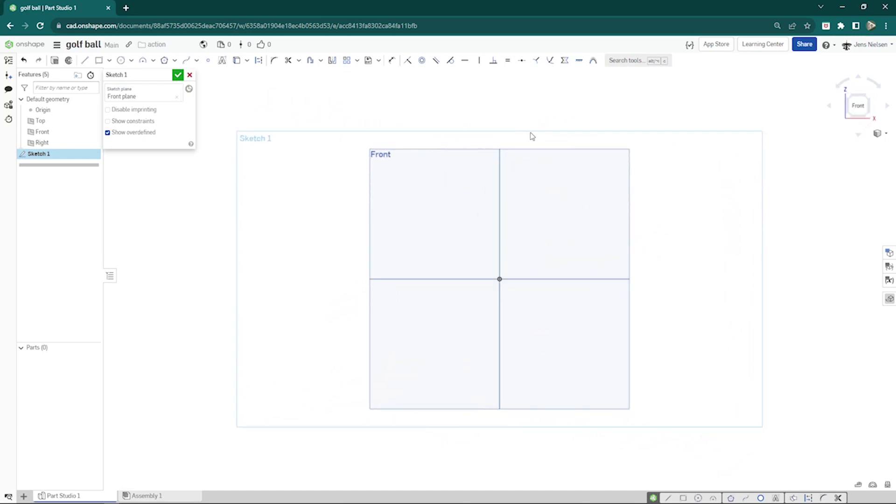
key(p)
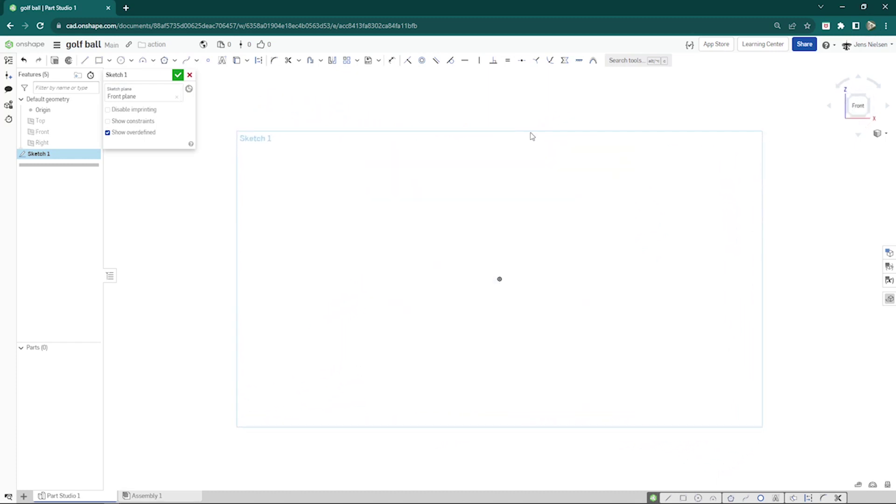
Sketch a quarter-circle arc centred on the origin, about 65 mm in radius, from directly above the origin to its horizontal axis.
key(s)
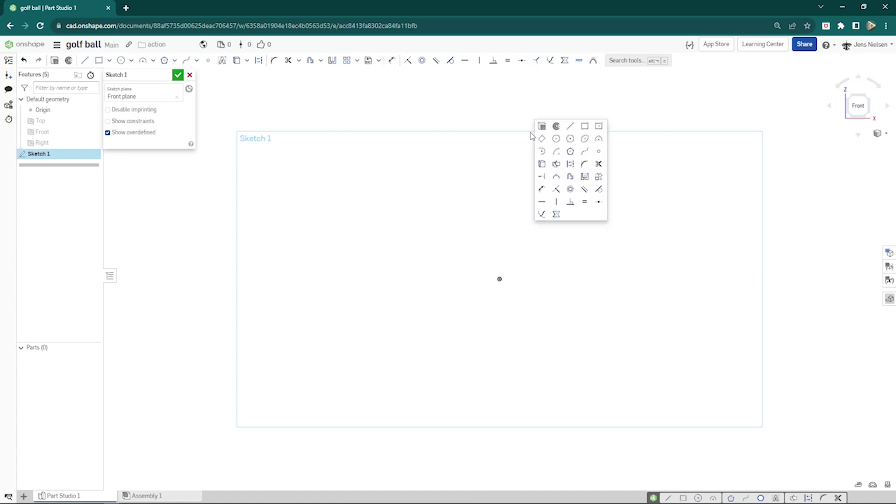
click(557, 151)
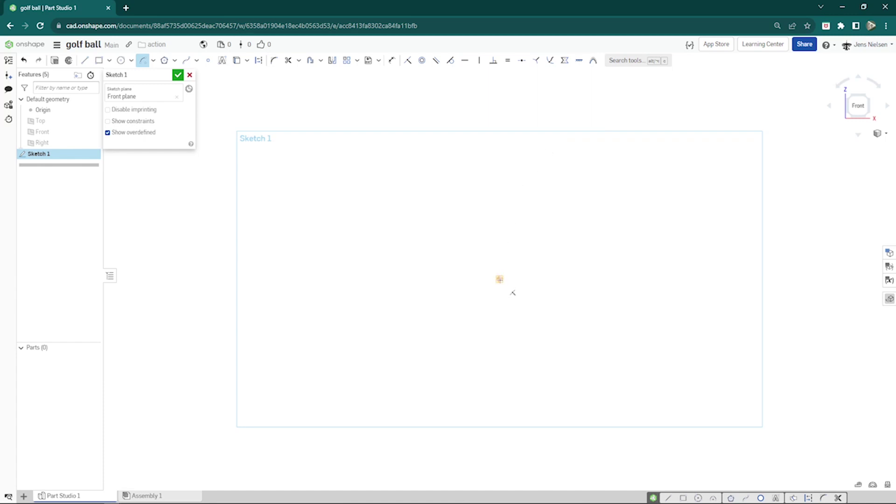
click(500, 279)
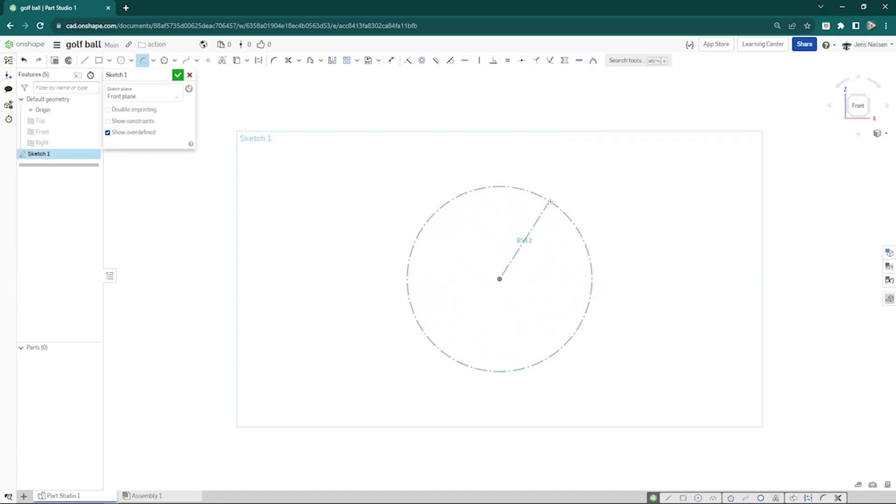
click(500, 165)
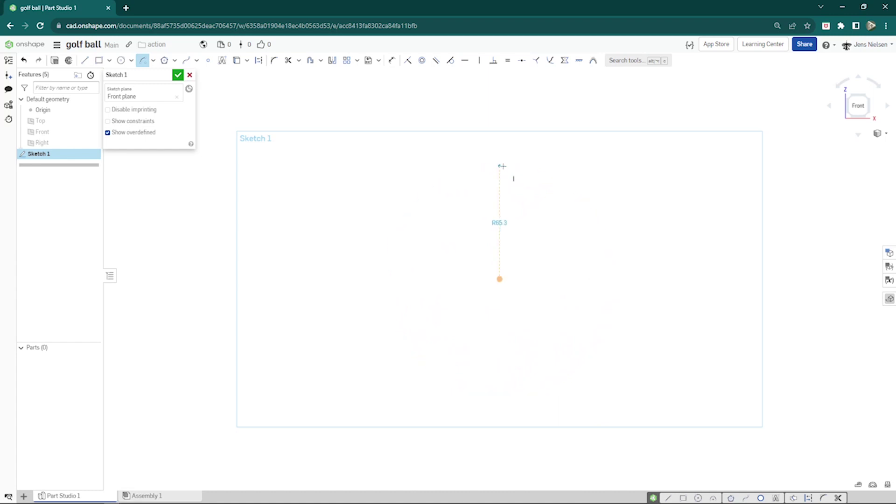
click(604, 279)
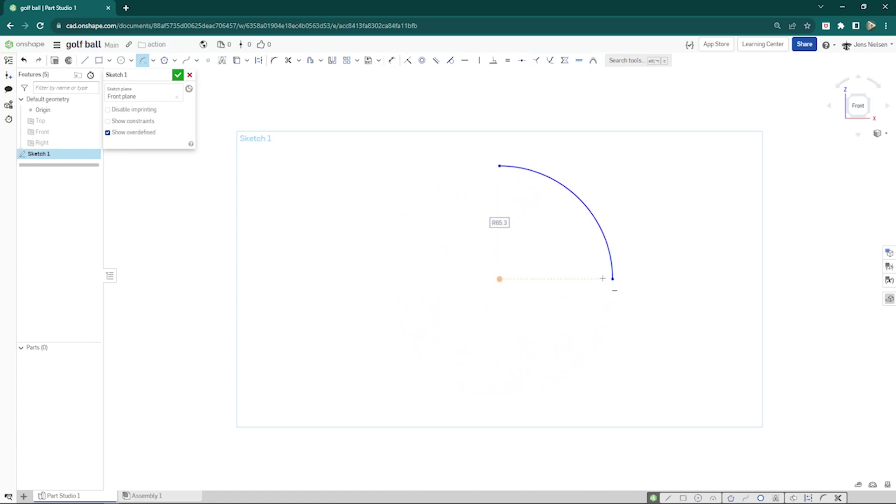
Close the quarter circle with a horizontal and a vertical line joining the arc's ends to the origin.
key(l)
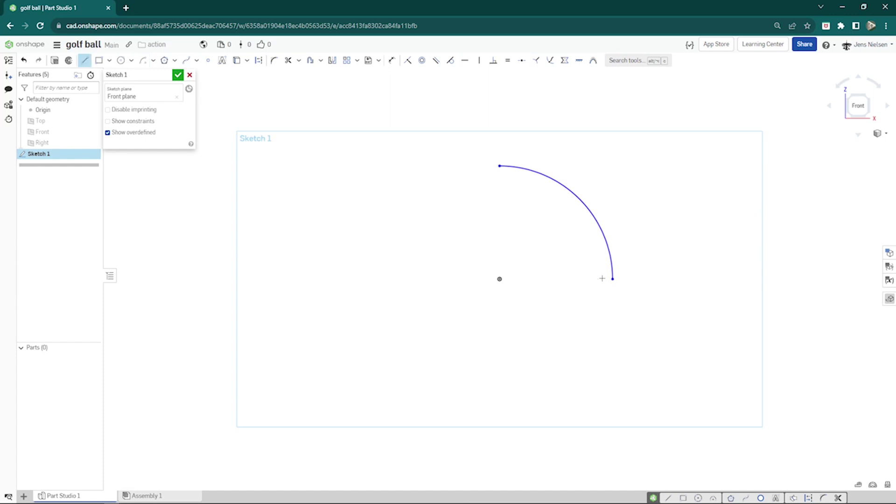
click(612, 278)
click(500, 279)
click(500, 166)
click(512, 291)
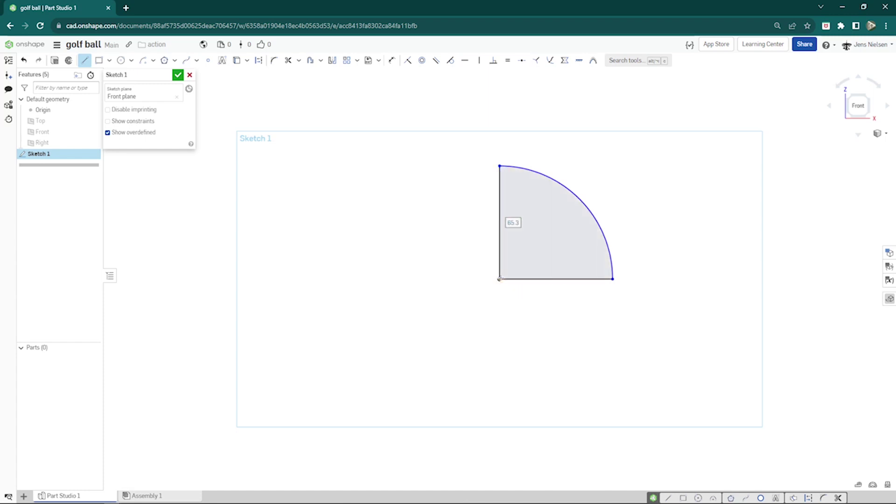
key(Escape)
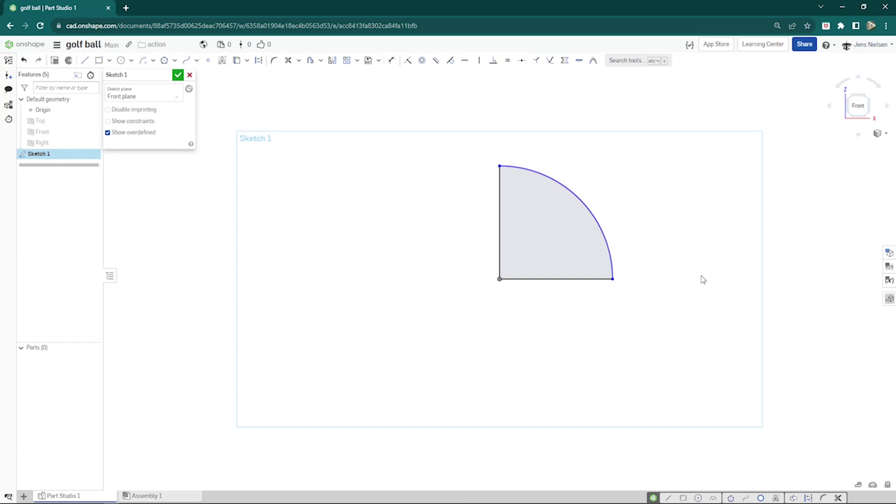
Dimension the quarter-circle arc with a radius of 22 mm.
key(d)
click(610, 244)
click(609, 239)
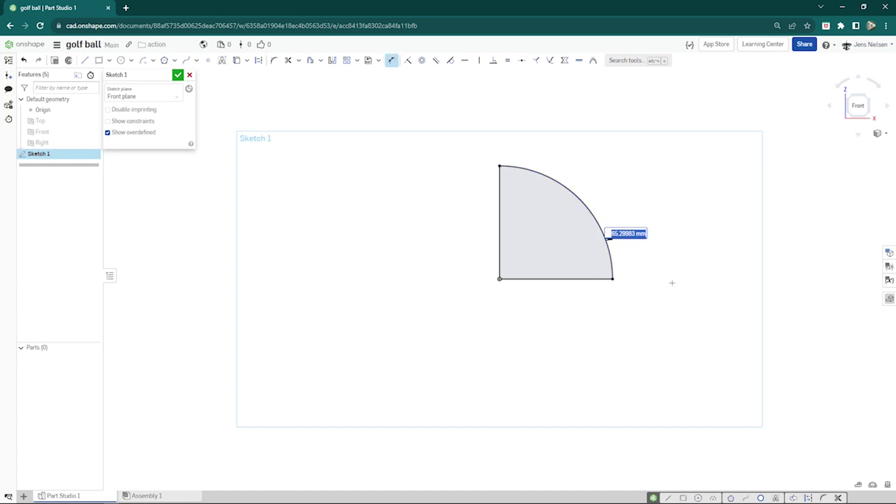
text(22)
key(Return)
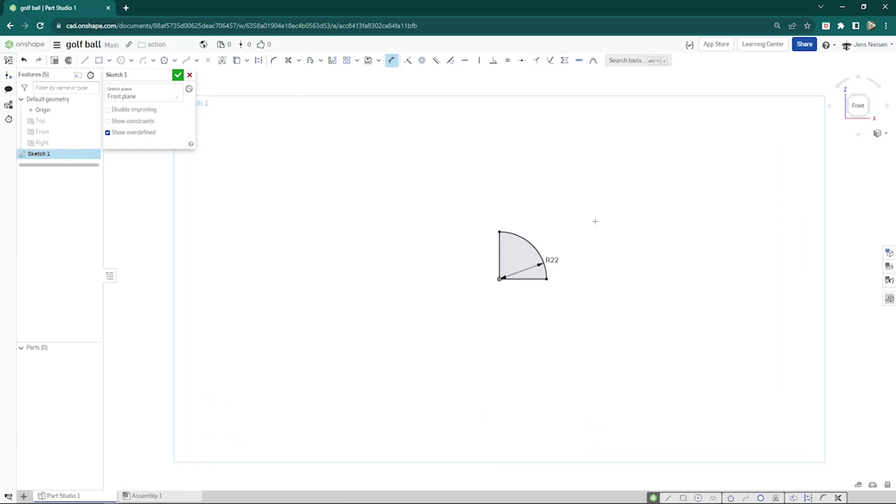
Sketch a semicircular arc of about 3.5 mm radius centred on the quarter circle's upper endpoint, bulging outward from the vertical line.
scroll(567, 195, up, 3)
scroll(539, 172, up, 2)
key(s)
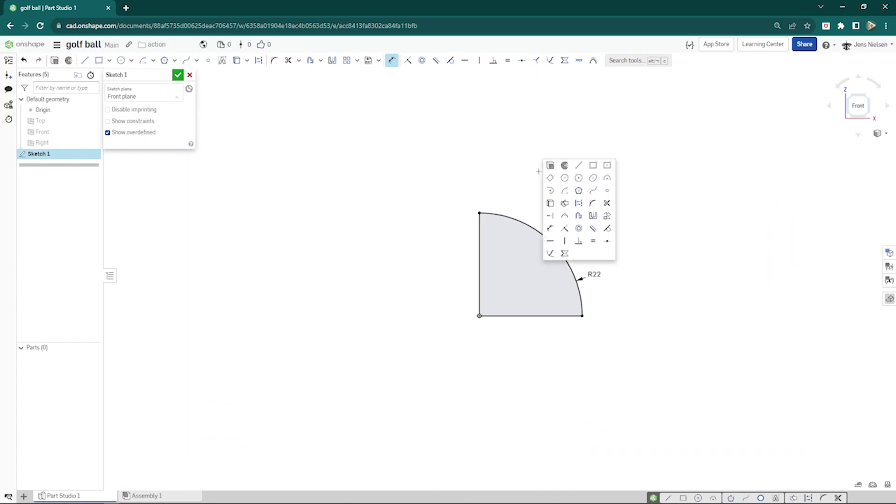
click(565, 190)
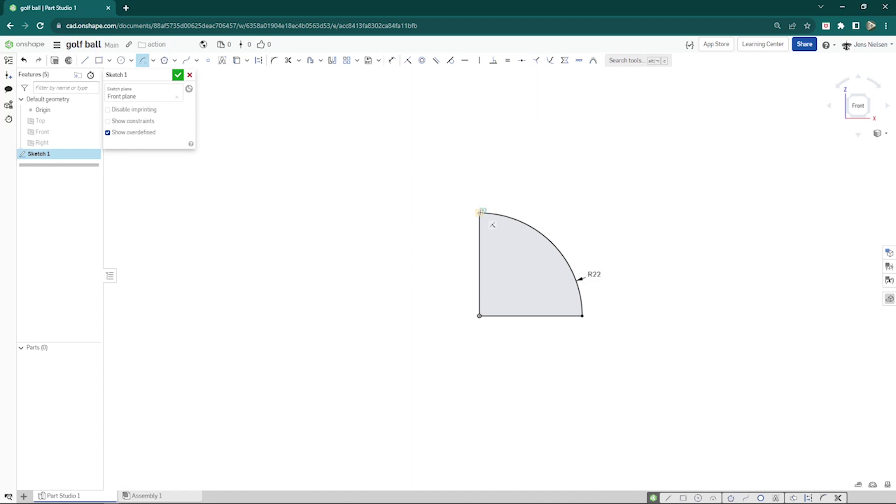
click(479, 212)
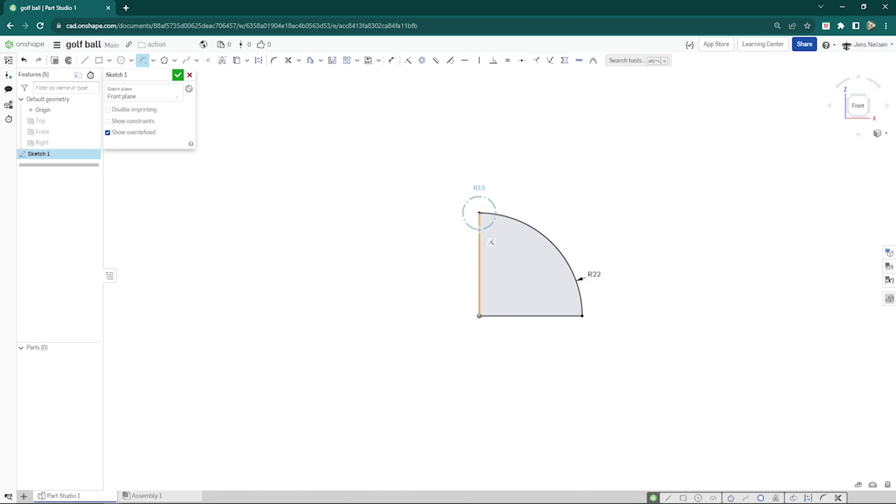
click(479, 229)
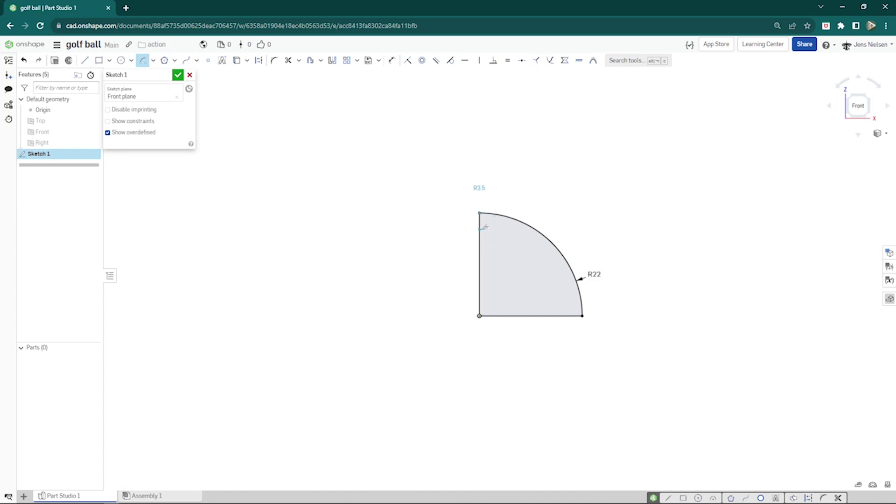
click(477, 193)
key(Escape)
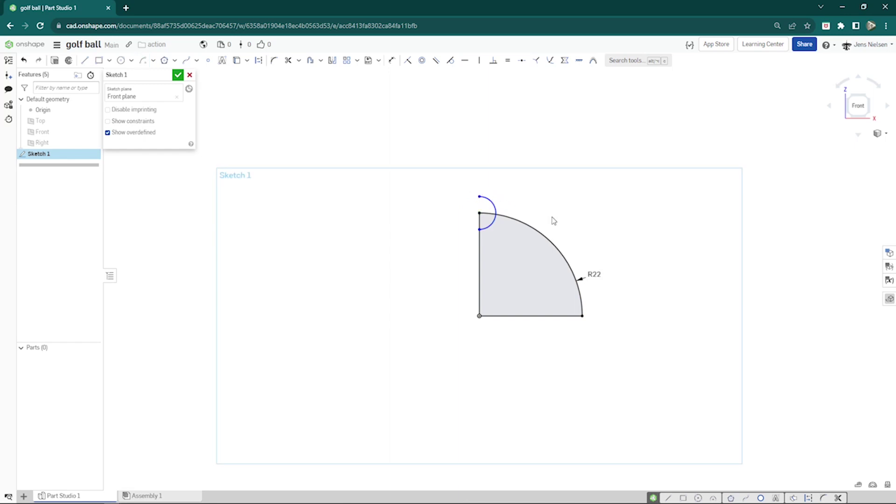
Dimension the small semicircular arc with a radius of 2 mm.
key(u)
click(498, 205)
click(507, 202)
text(2)
key(Return)
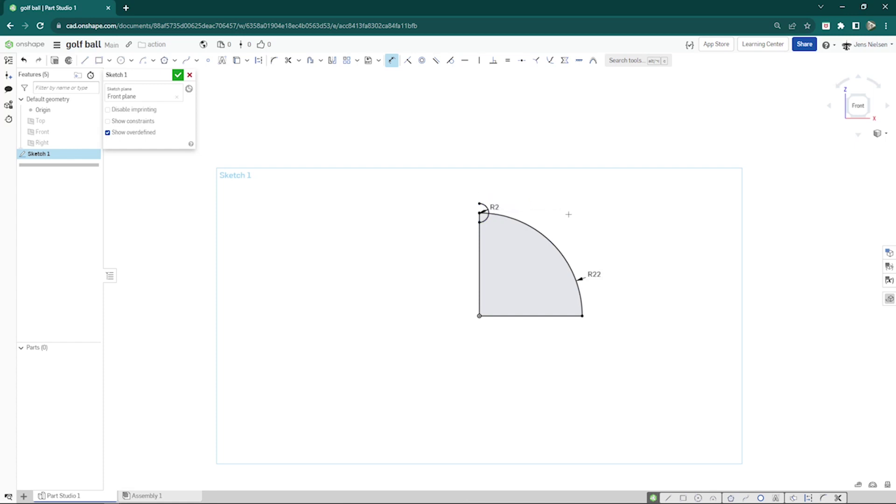
Extend the vertical line up to the small semicircle's upper end and finish the sketch.
scroll(568, 214, up, 8)
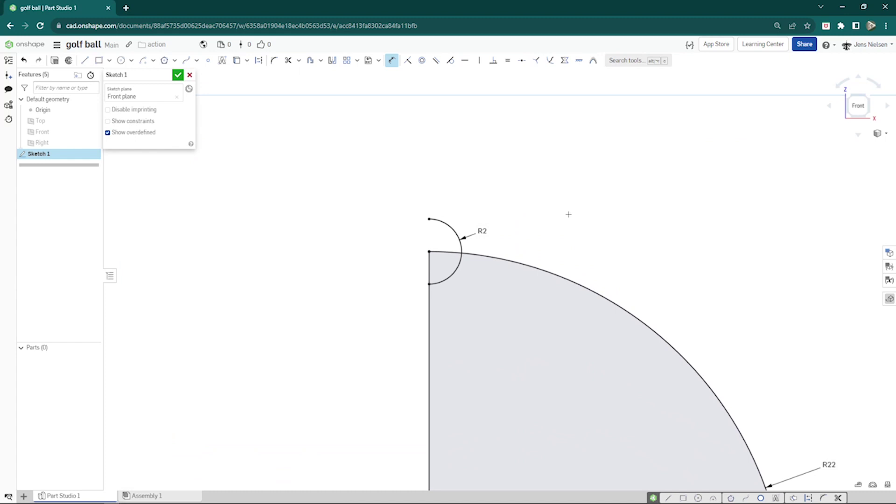
key(m)
click(431, 256)
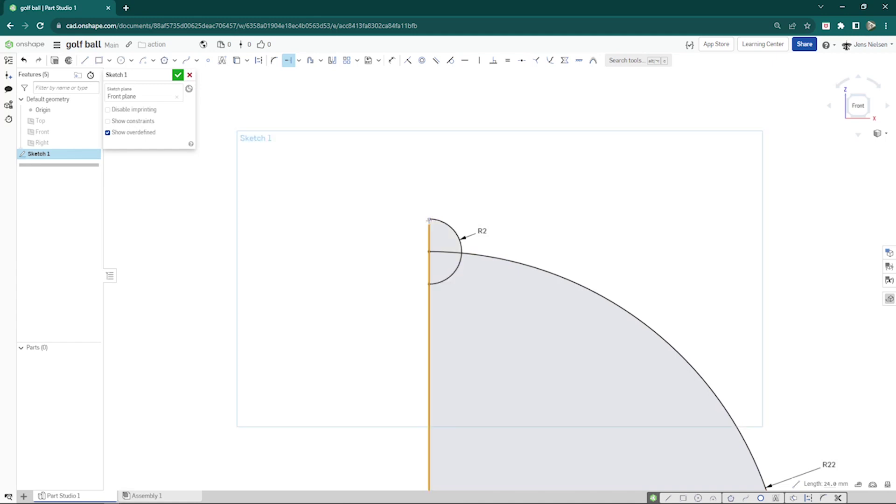
key(Escape)
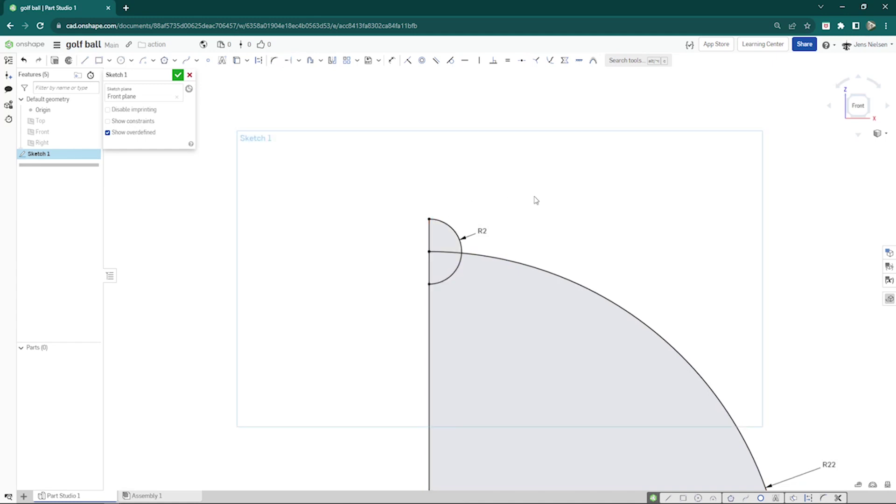
scroll(536, 200, down, 5)
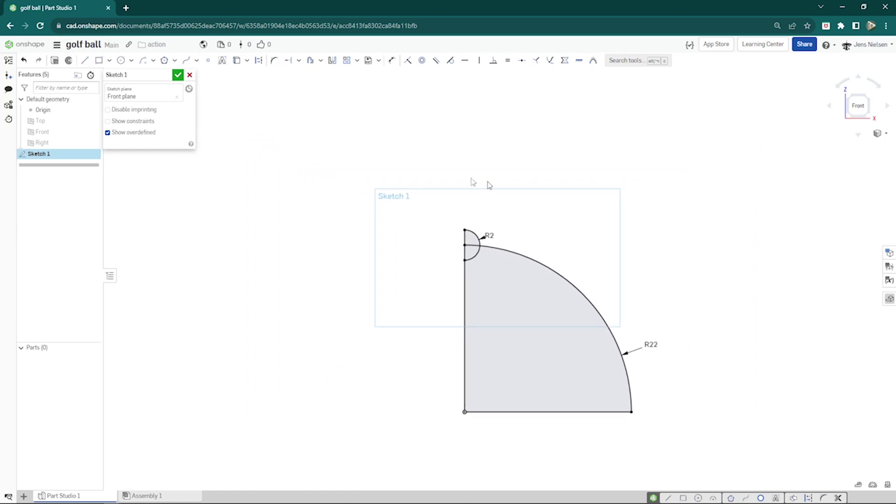
click(177, 75)
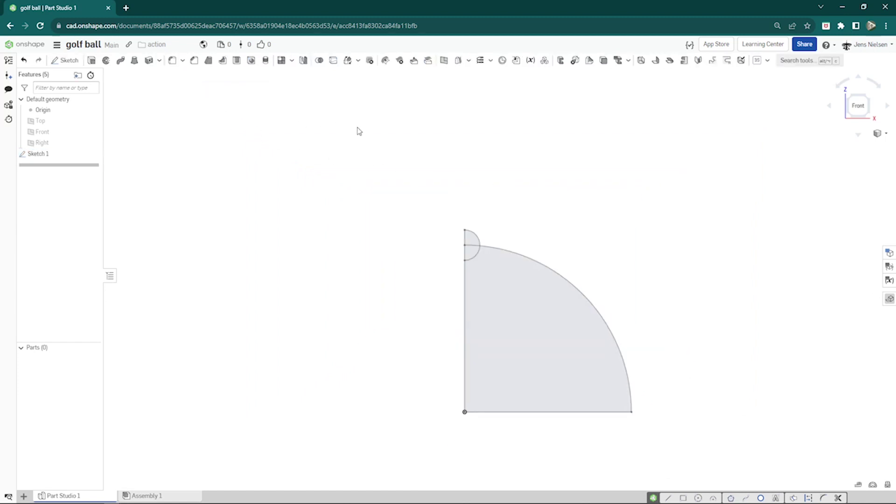
Revolve the two regions inside the quarter circle a full turn around the vertical line as a new solid hemisphere.
click(106, 61)
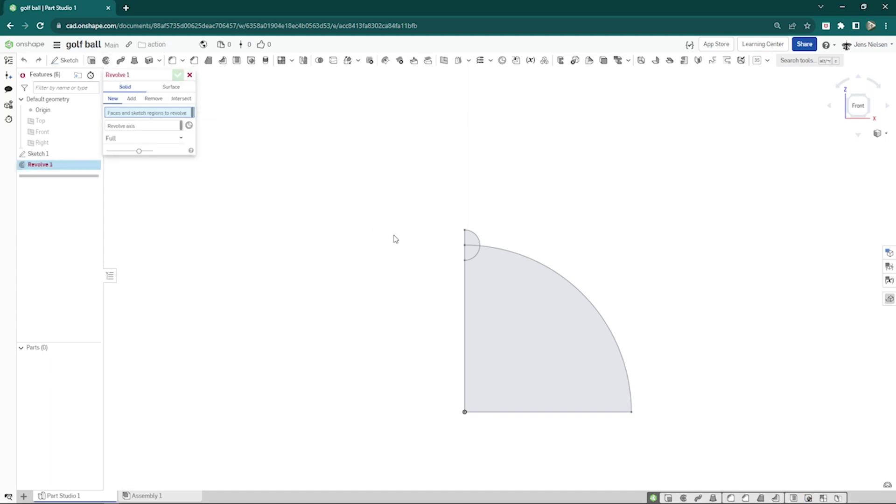
click(491, 294)
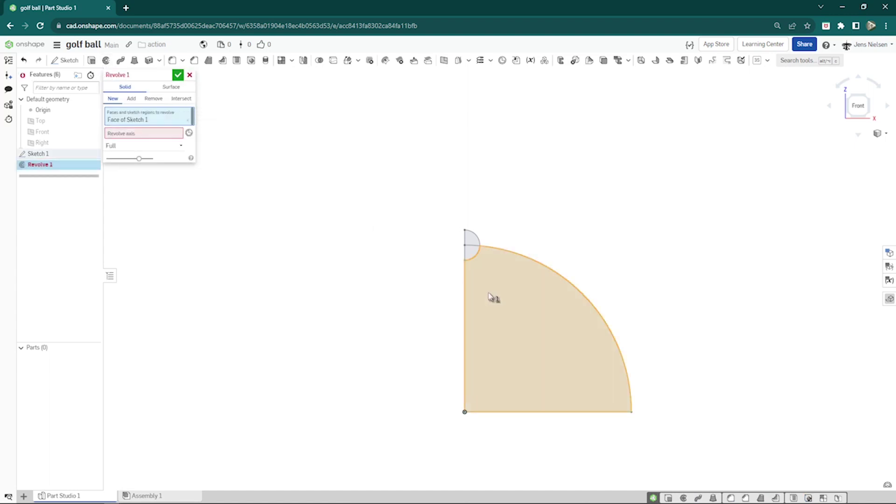
click(468, 257)
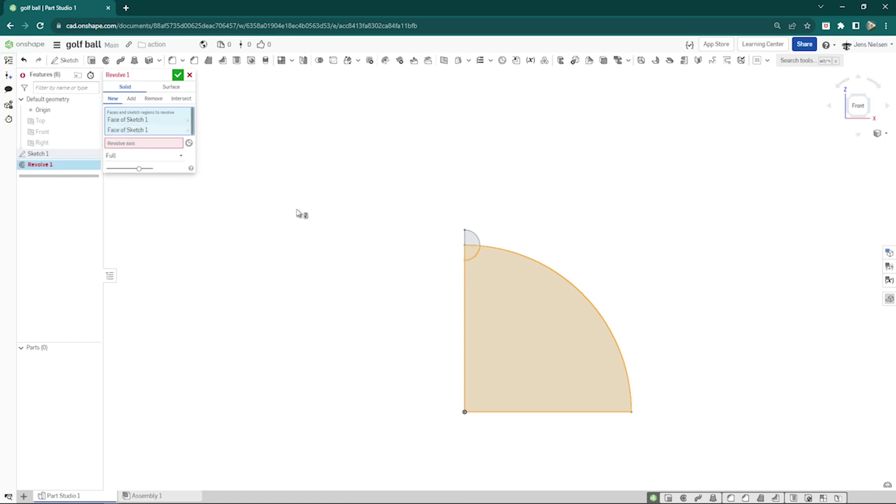
click(151, 145)
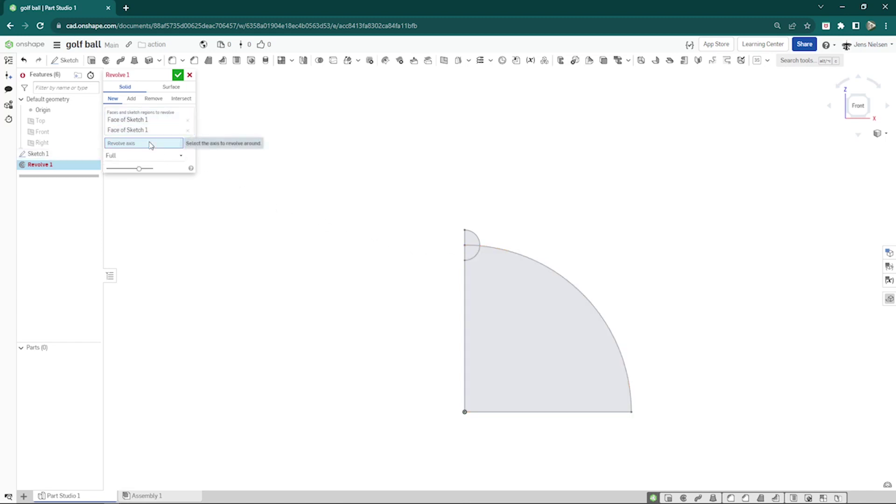
click(464, 317)
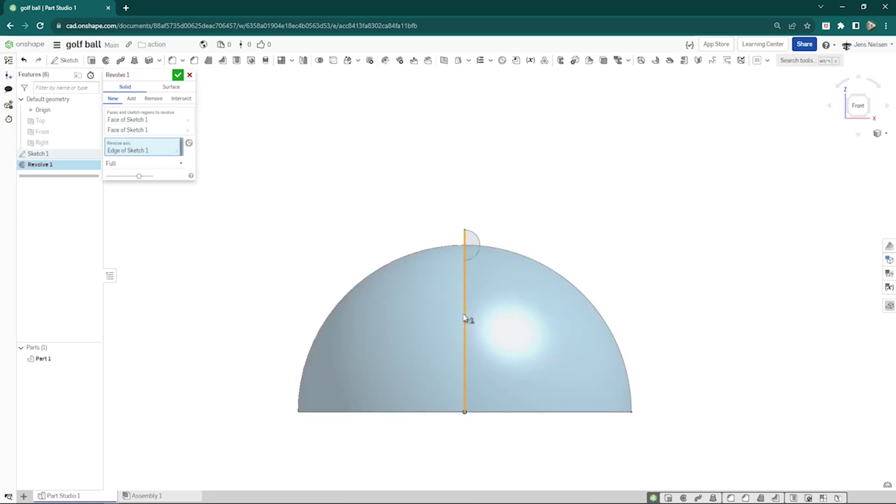
click(178, 77)
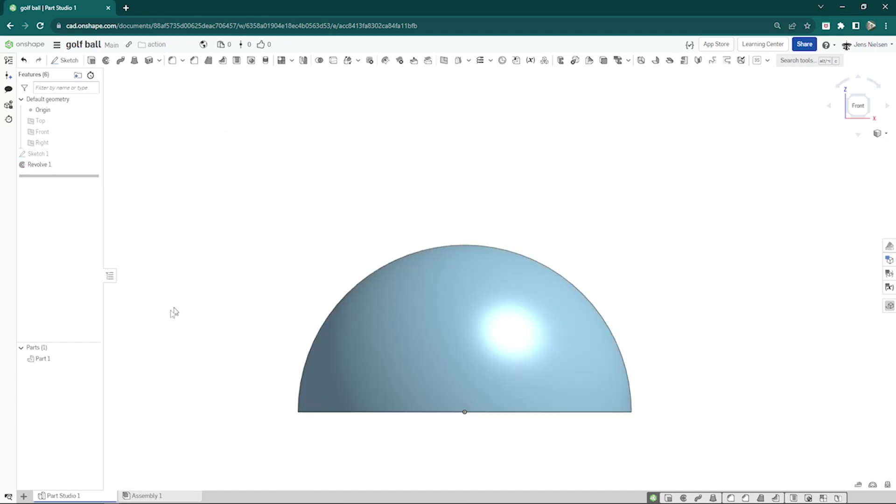
Rename the hemisphere part as golf ball.
right_click(44, 367)
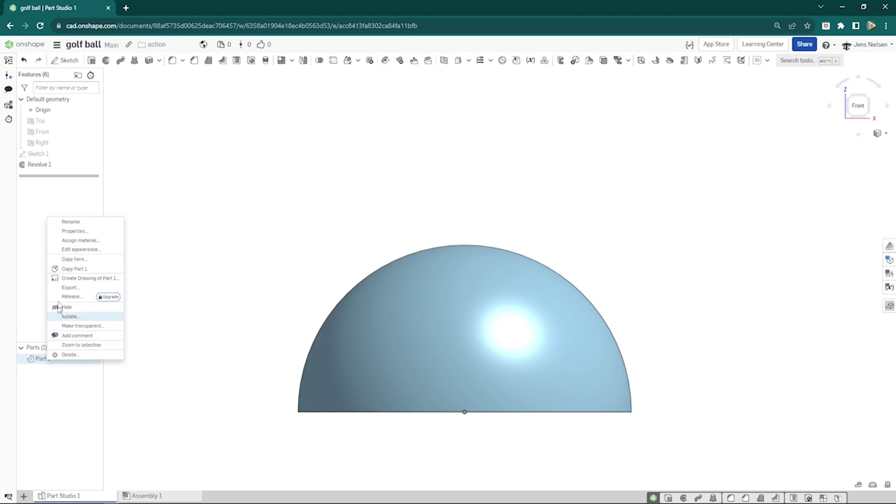
click(74, 223)
text(golf ball)
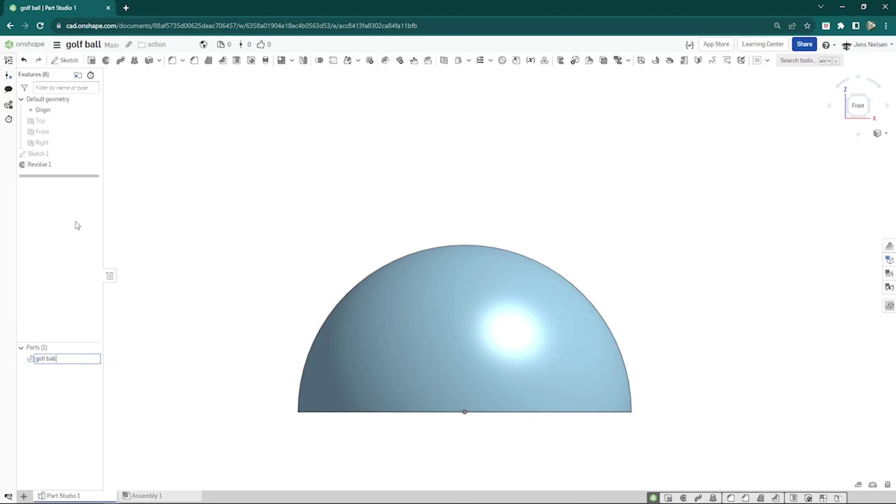
key(Return)
Change the golf ball part's appearance to the light grey palette colour EAEAEA.
right_click(54, 359)
click(88, 387)
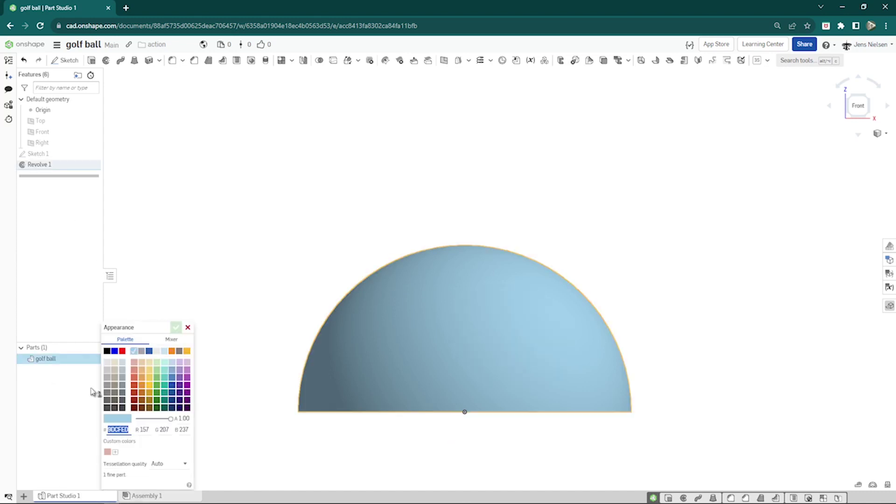
click(156, 350)
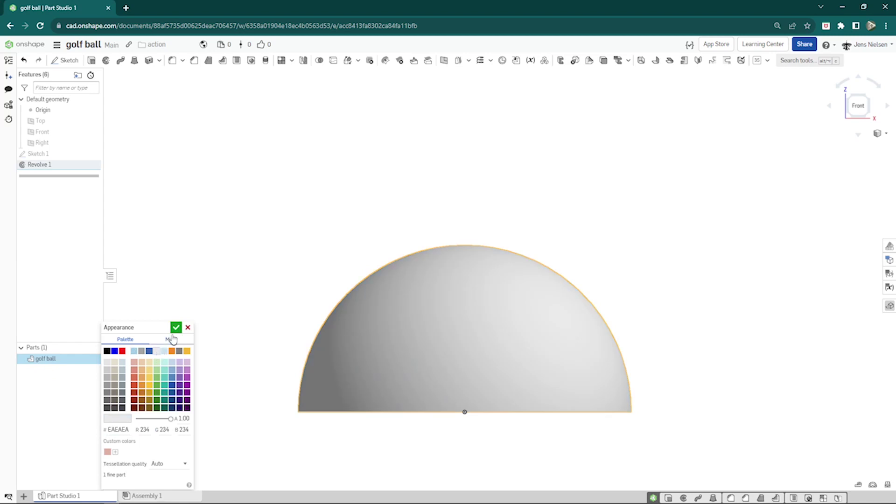
click(176, 328)
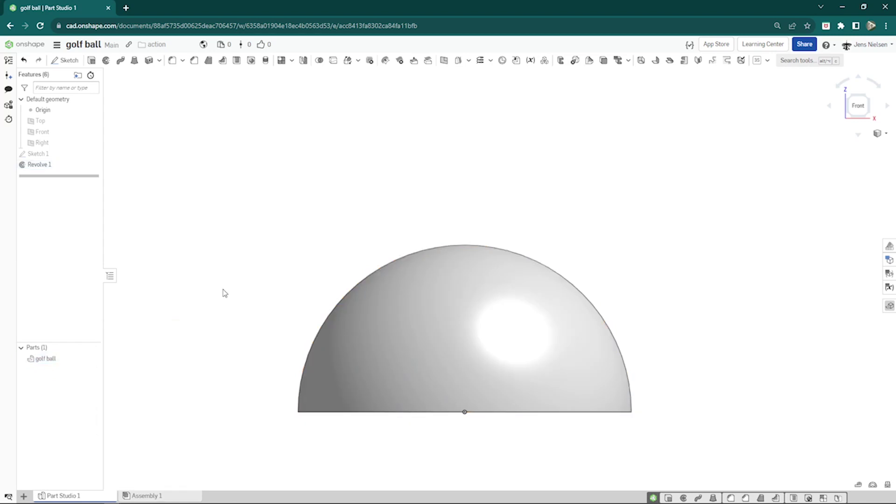
Show Sketch 1 again so that the dimple profile on the hemisphere is available.
mouse_move(92, 155)
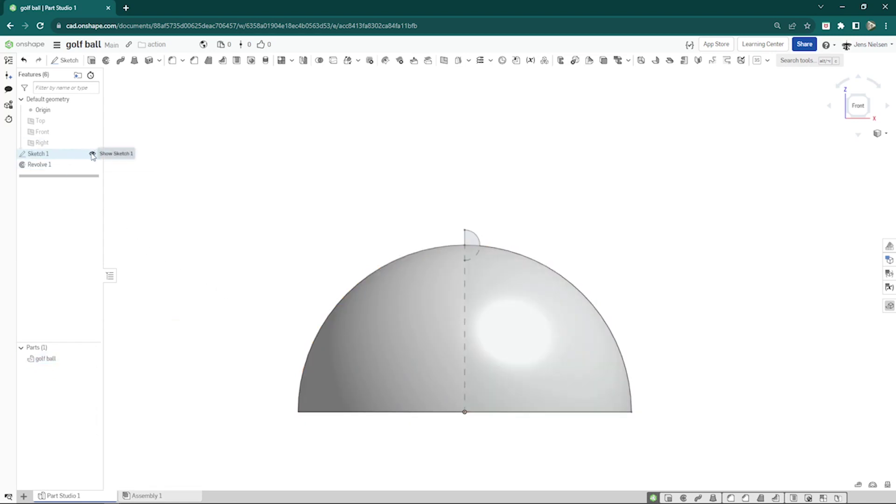
click(92, 154)
key(Down)
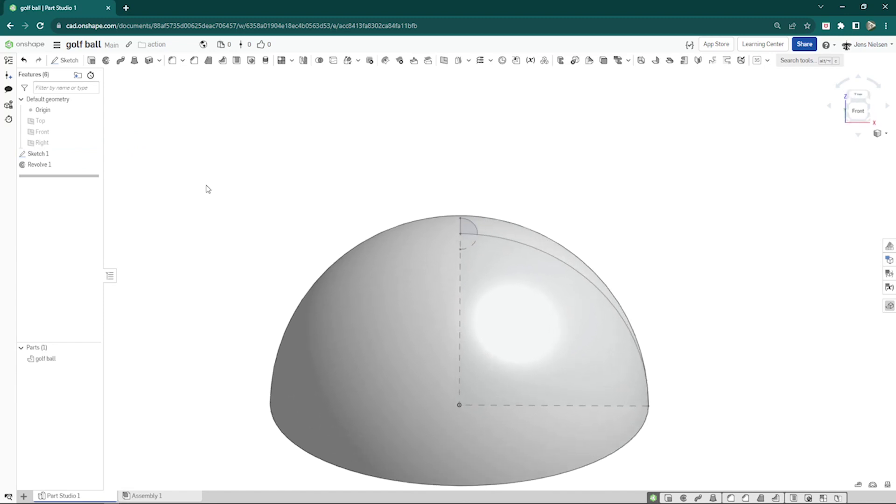
Cut a dimple from the golf ball by revolving both small semicircle regions a full turn around the vertical sketch line.
click(106, 62)
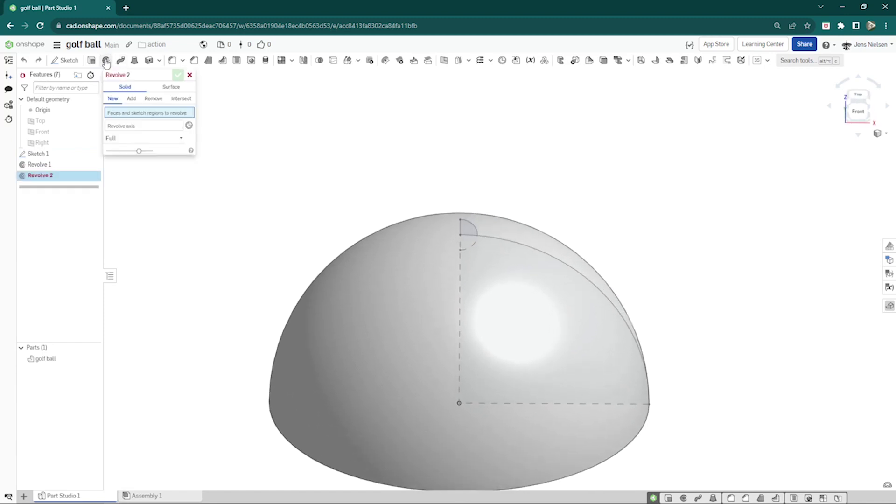
click(153, 99)
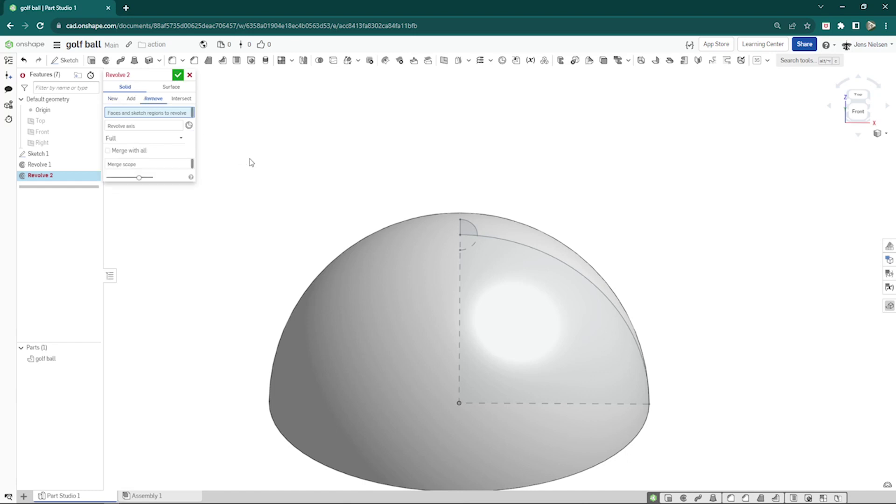
scroll(460, 251, up, 3)
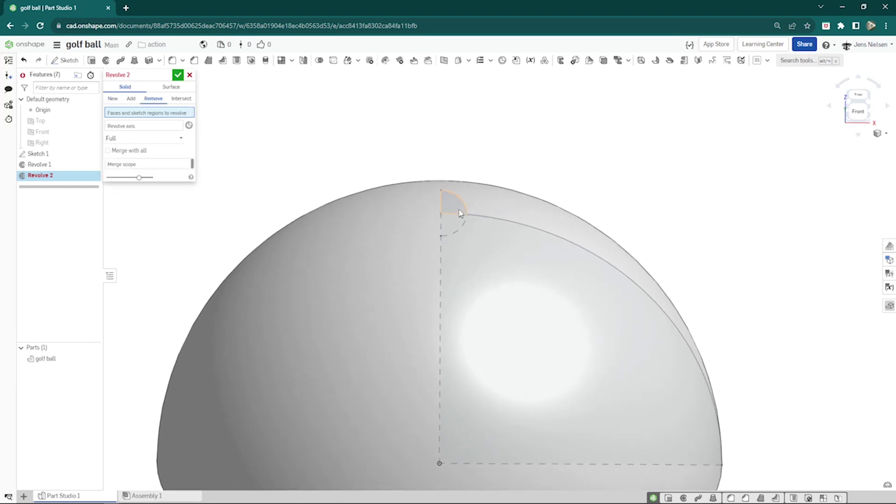
click(461, 212)
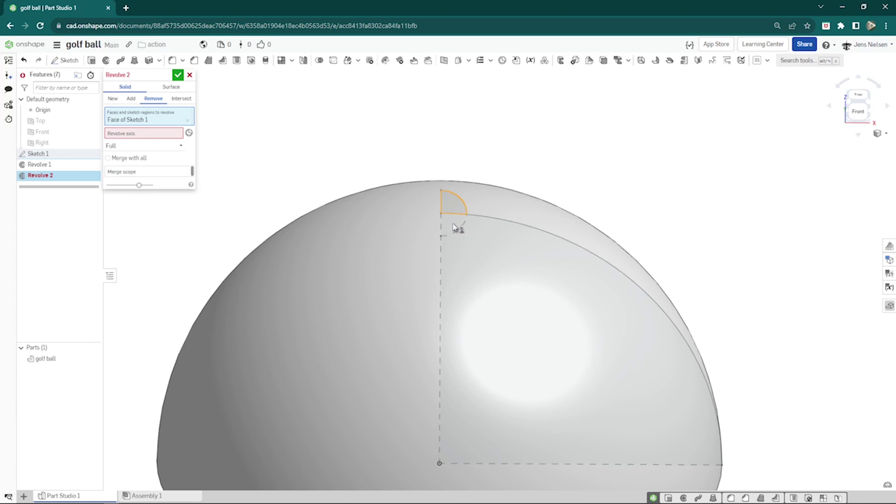
scroll(456, 226, up, 3)
scroll(462, 210, up, 2)
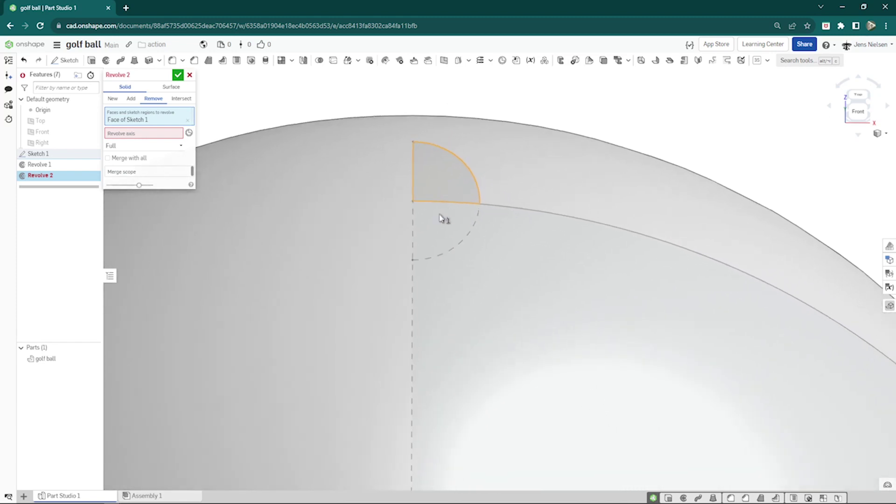
right_click(437, 224)
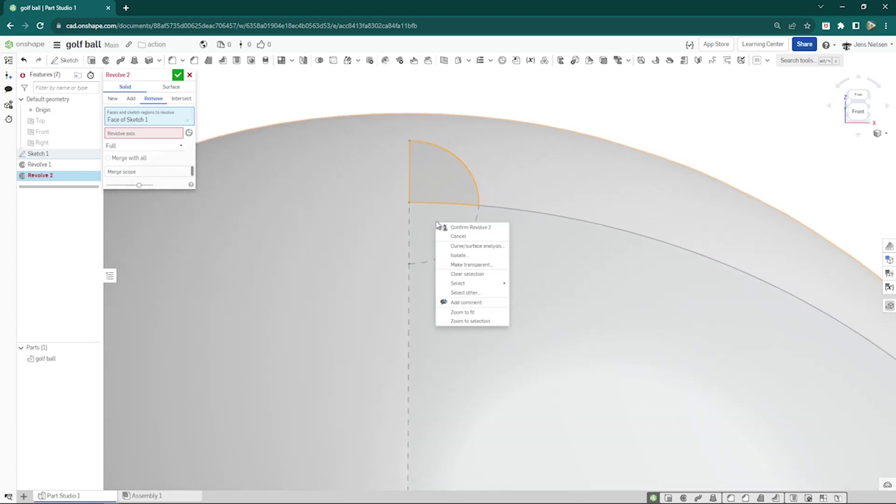
click(464, 292)
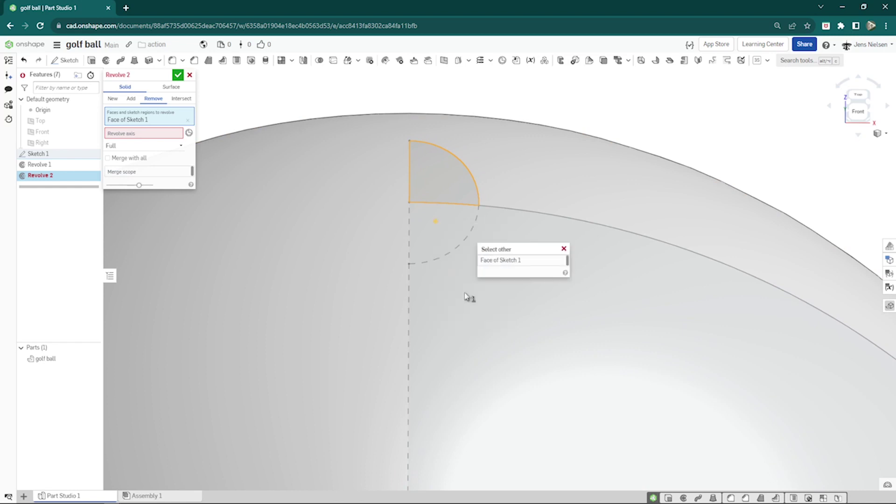
click(498, 261)
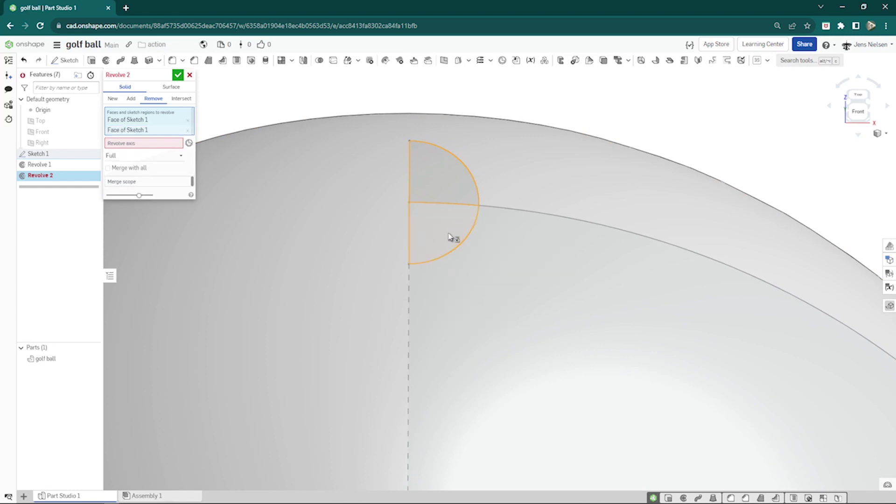
click(148, 144)
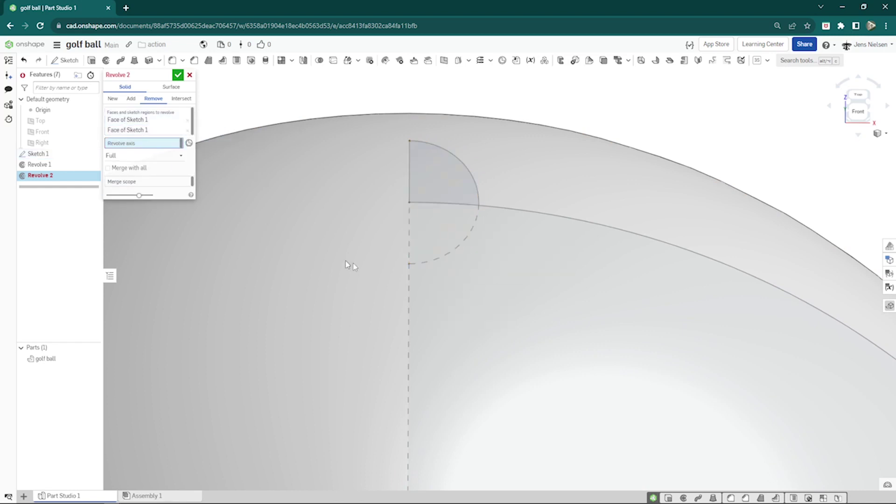
click(408, 184)
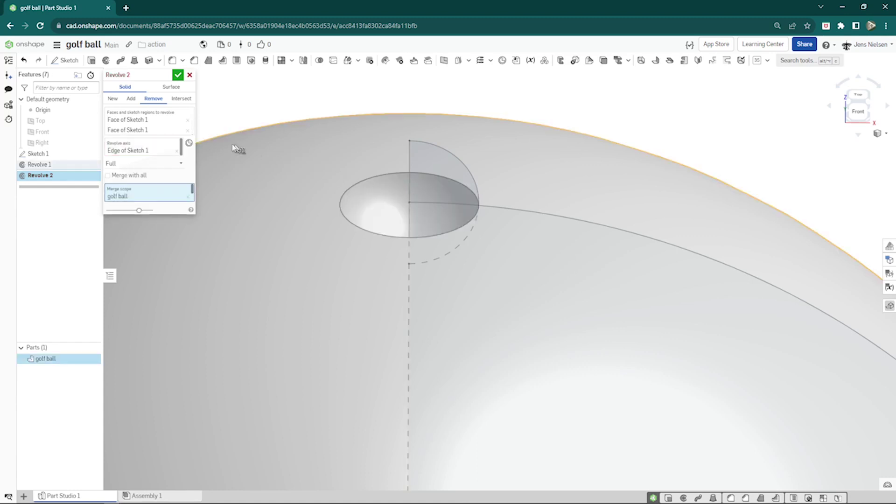
click(178, 75)
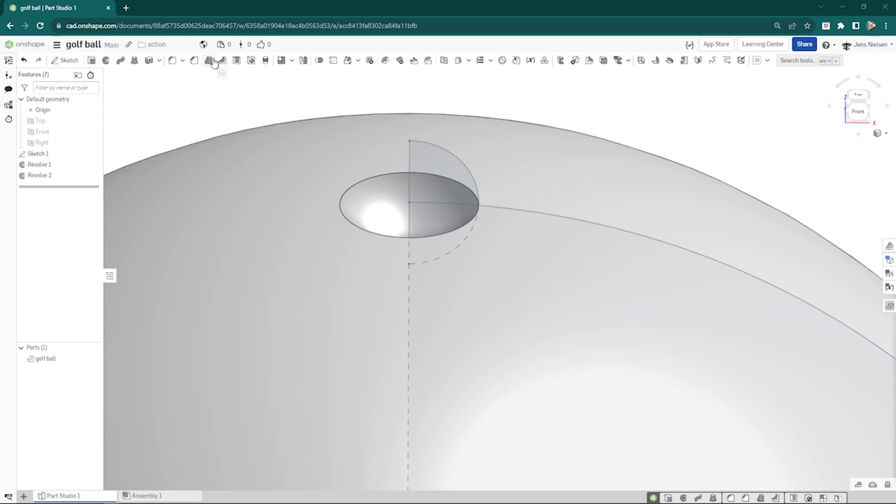
Fillet the dimple's rim edge with a 0.2 mm radius.
click(173, 61)
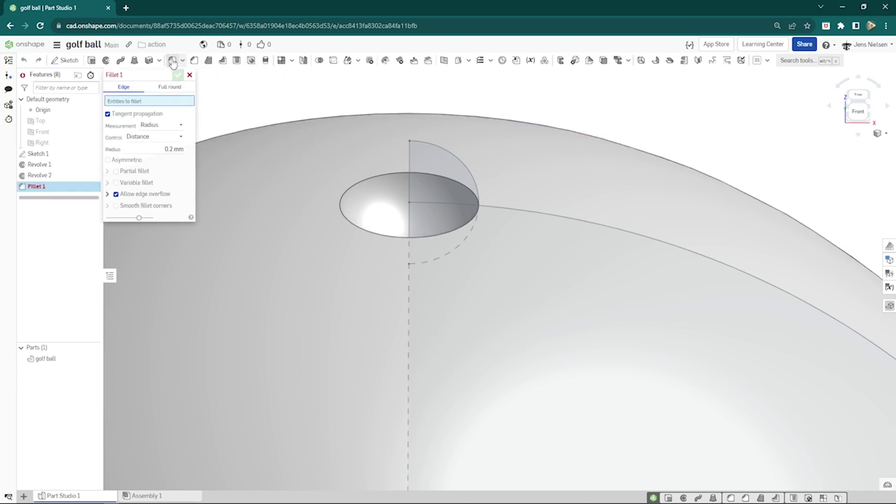
click(349, 191)
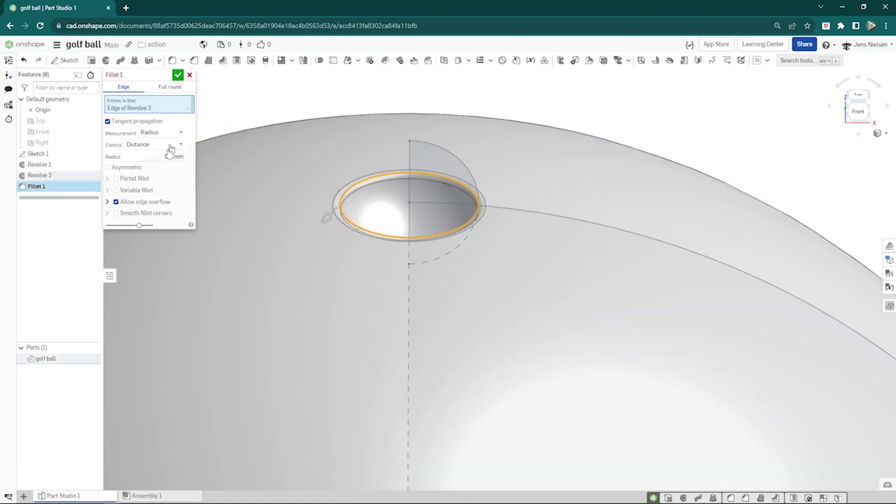
click(178, 74)
Start a curve pattern as a feature pattern with the dimple cut and its rim fillet as the features.
click(291, 61)
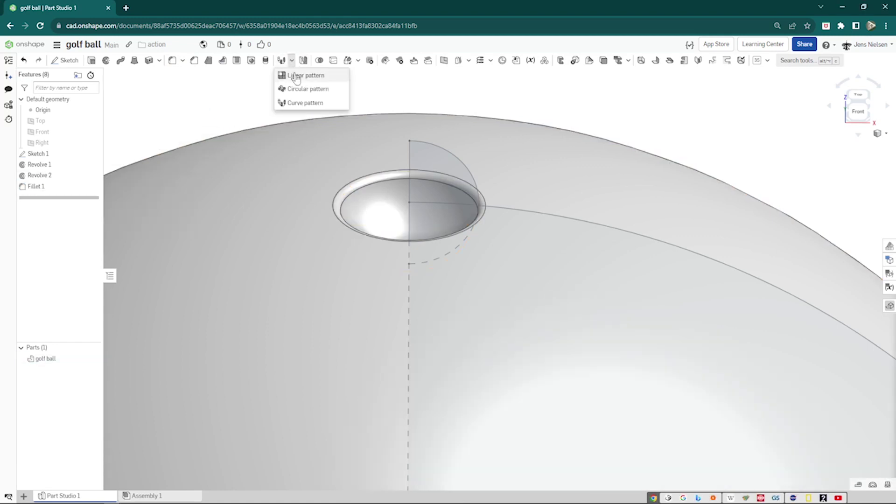
click(304, 103)
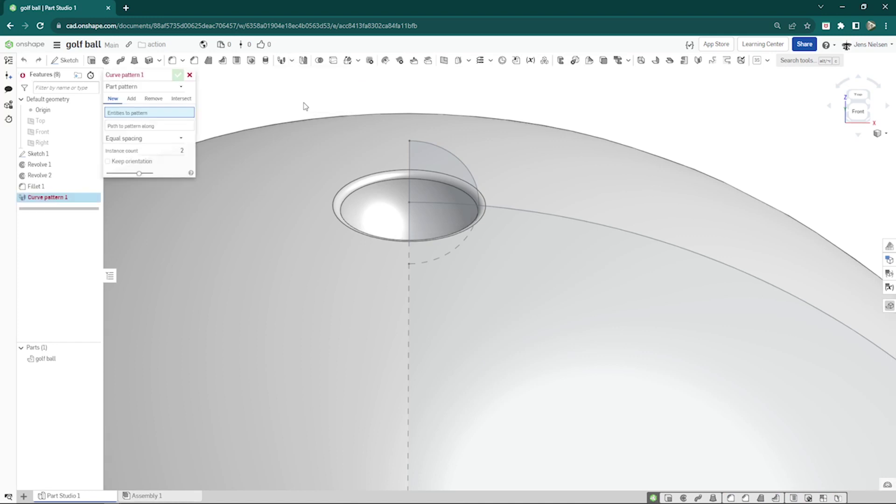
click(180, 87)
click(140, 116)
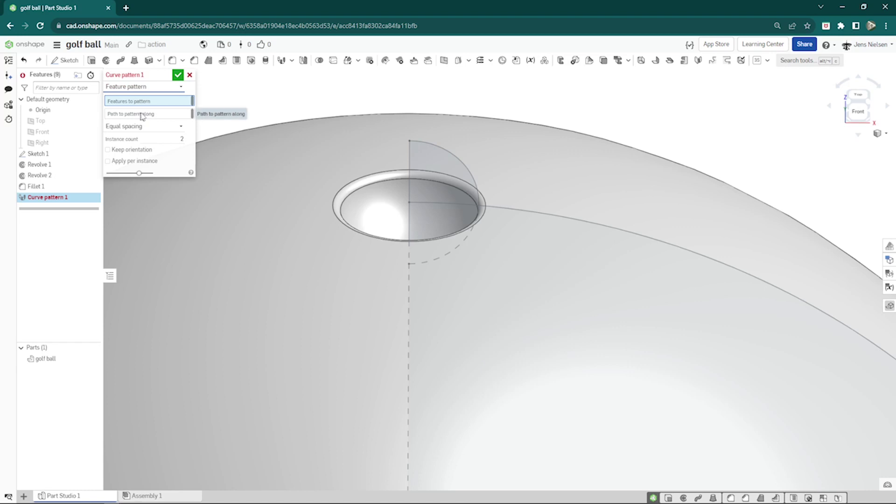
click(373, 218)
click(344, 203)
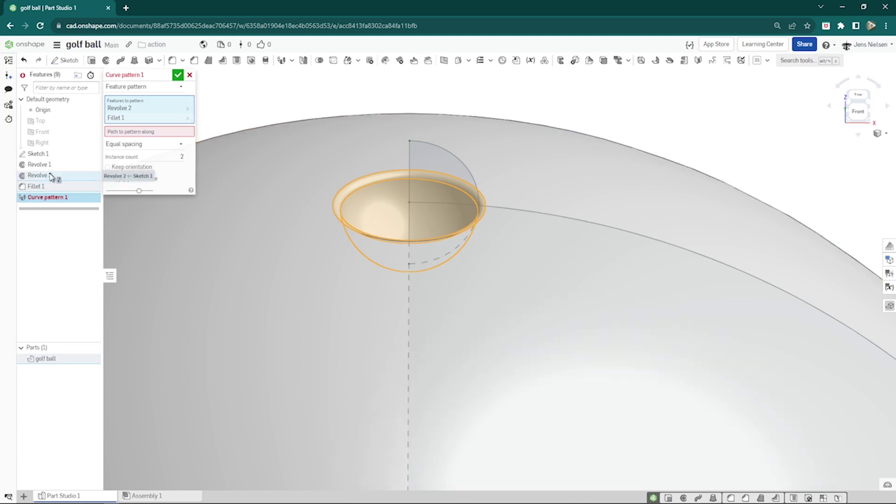
Pattern the dimple along the sketch's large quarter arc with 7 equally spaced instances.
click(142, 136)
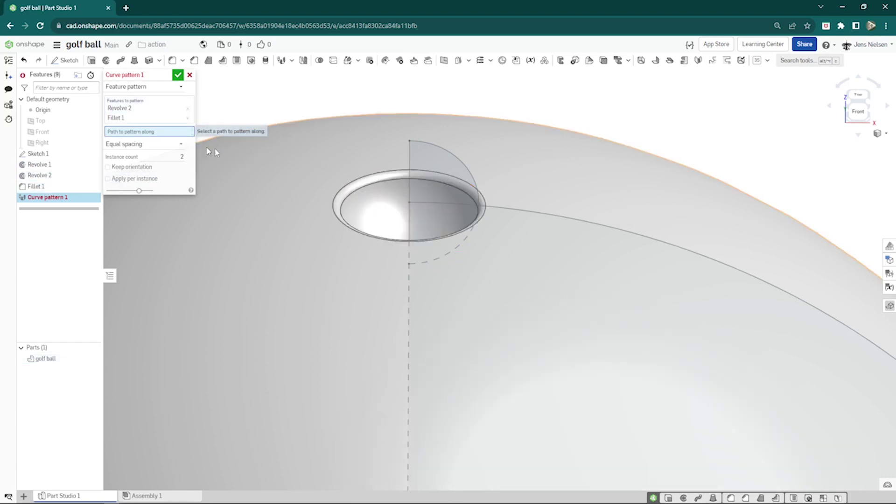
click(532, 211)
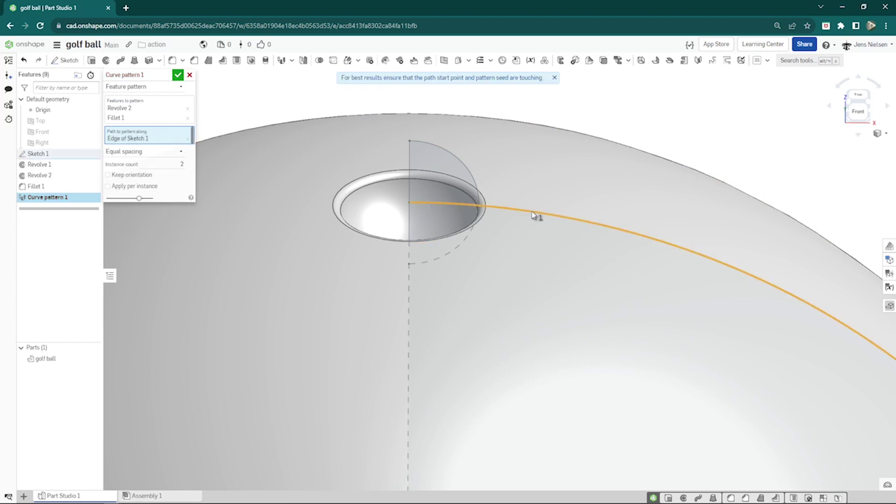
scroll(721, 158, down, 5)
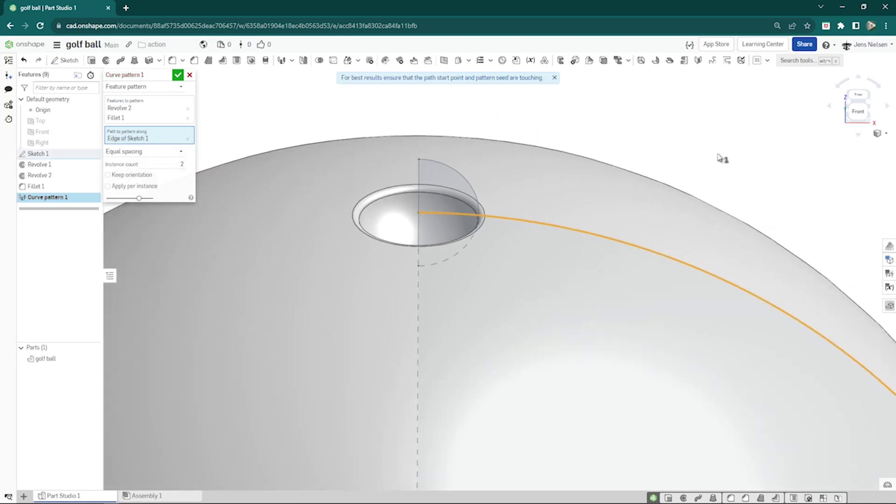
key(Up)
key(Left)
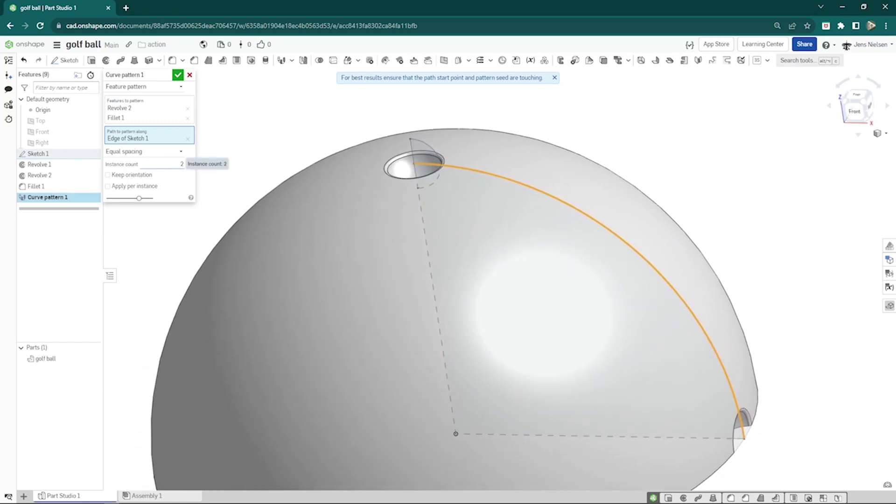
click(181, 163)
text(7)
click(178, 75)
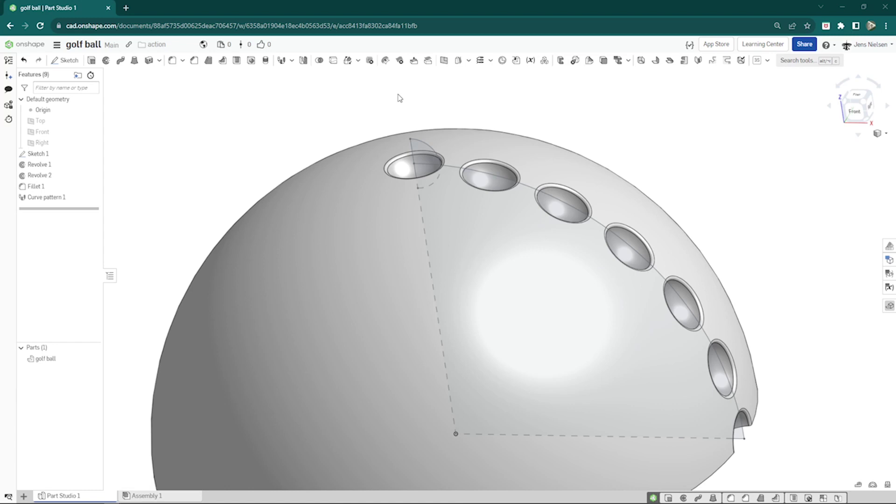
Circular-pattern the bowl and rim faces of the arc's second dimple 360° around the vertical sketch line with 6 equally spaced instances.
click(291, 60)
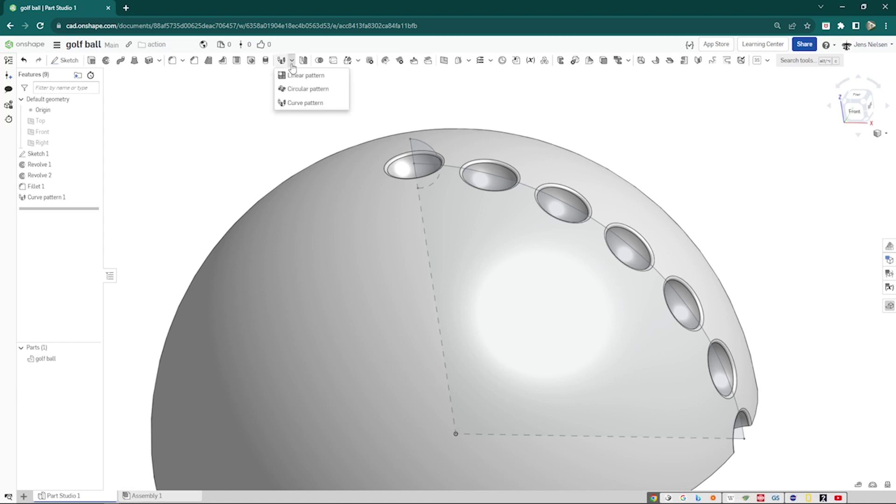
click(297, 91)
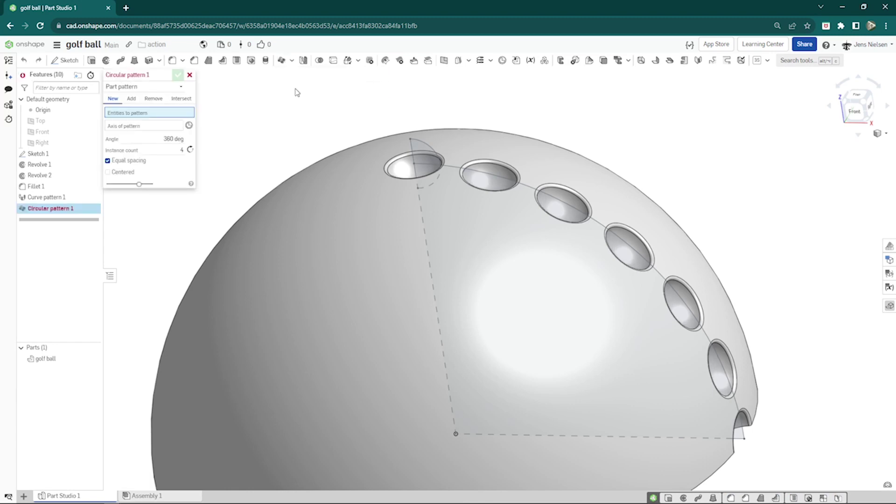
click(180, 86)
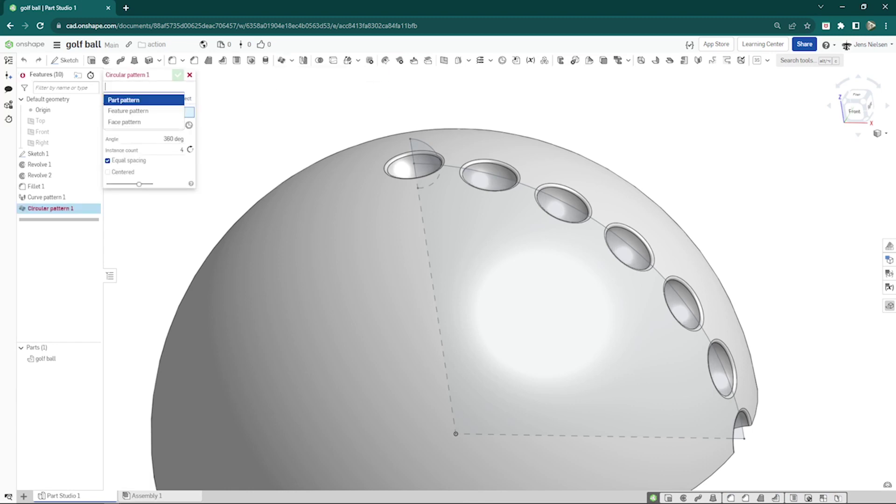
click(142, 122)
scroll(333, 129, up, 4)
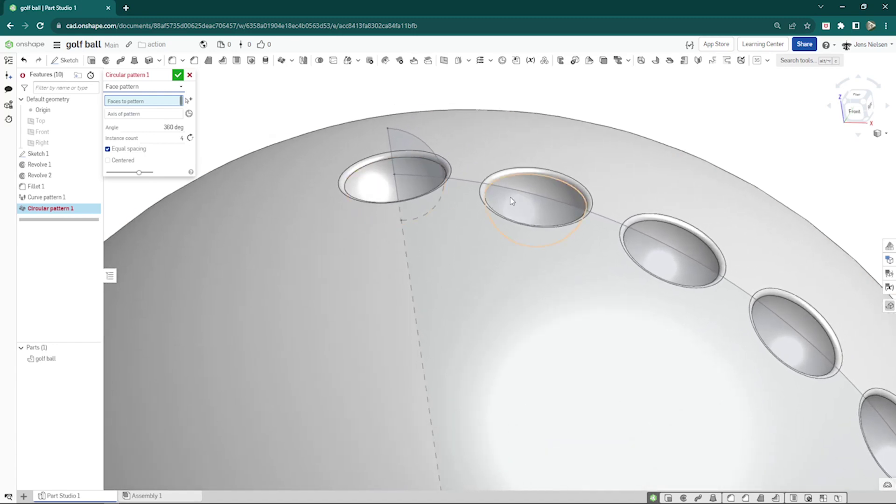
click(505, 203)
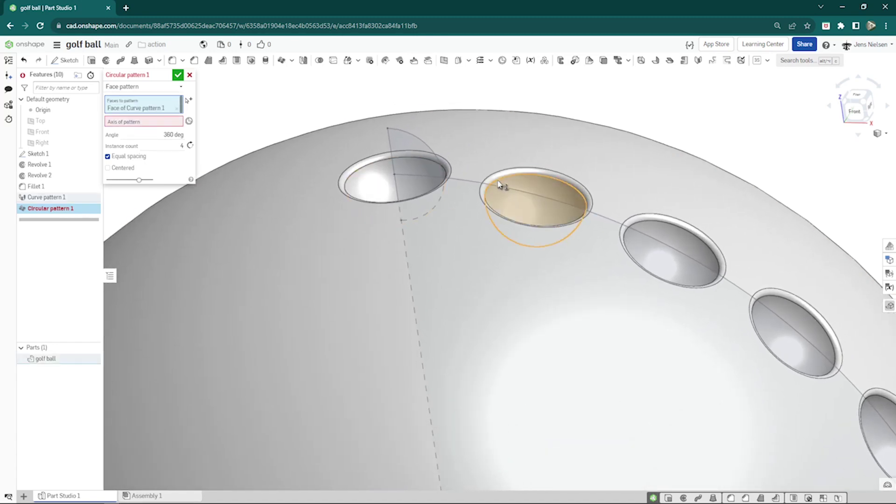
click(497, 179)
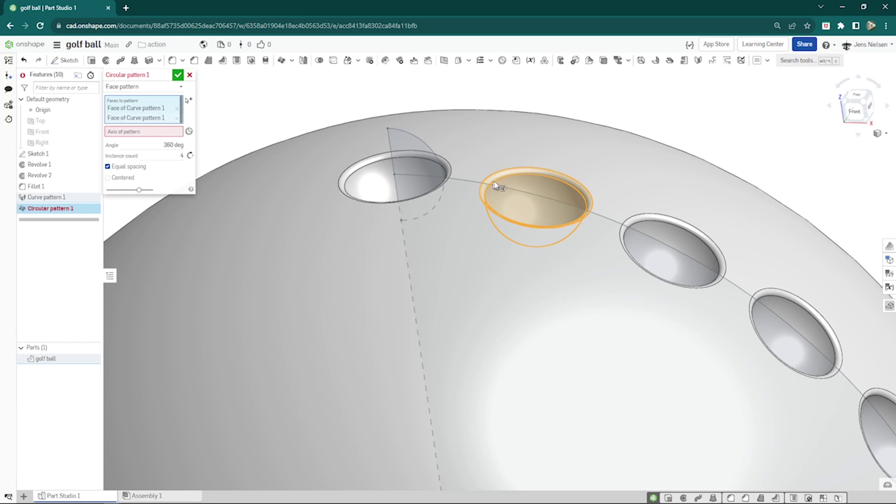
click(174, 132)
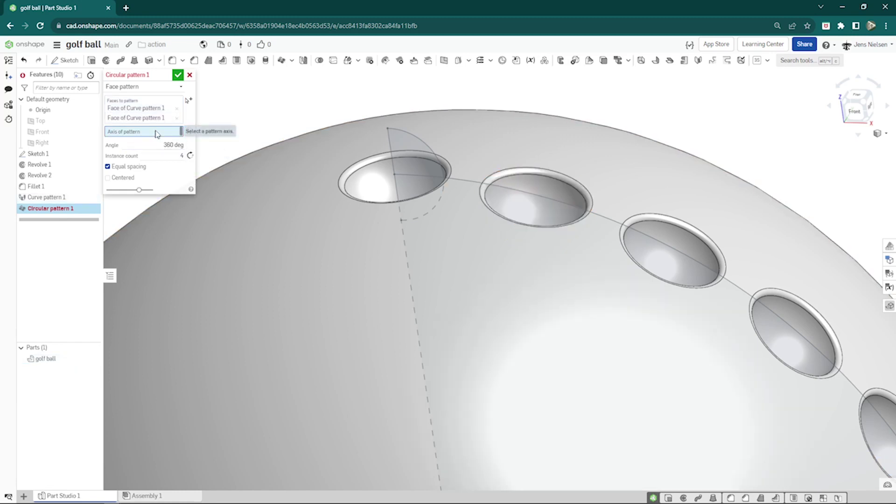
click(408, 251)
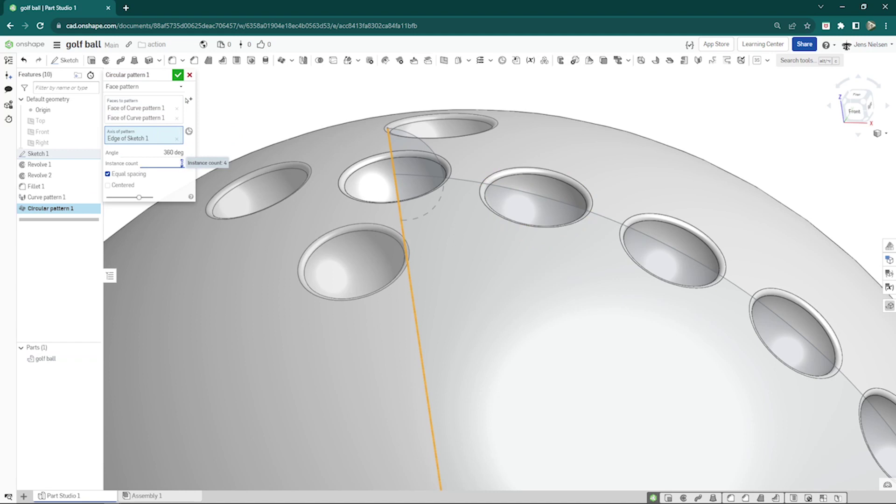
click(178, 75)
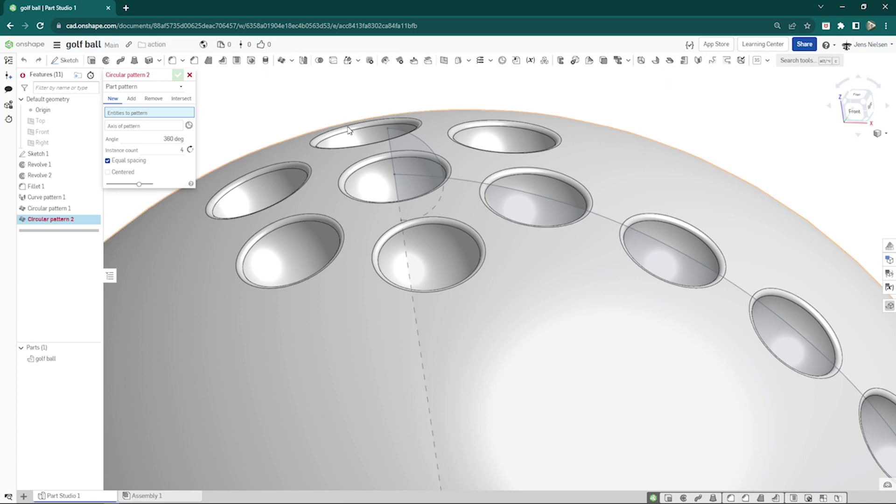
Circular-pattern the bowl and rim faces of the arc's third dimple 360° around the vertical sketch line with 12 equally spaced instances.
click(181, 87)
click(152, 121)
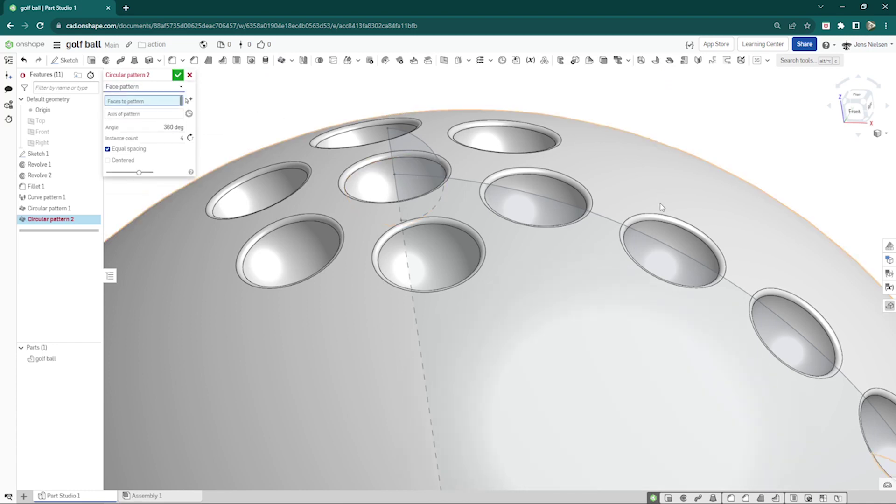
click(670, 239)
click(673, 225)
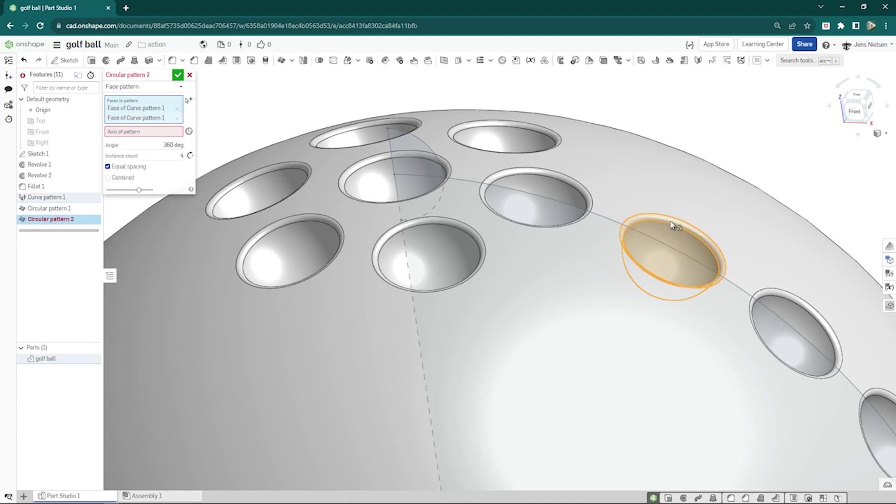
click(175, 131)
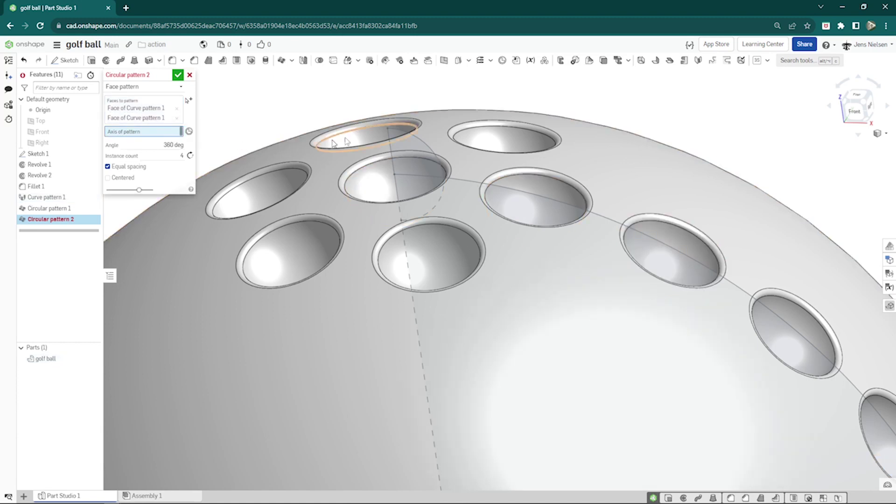
click(393, 152)
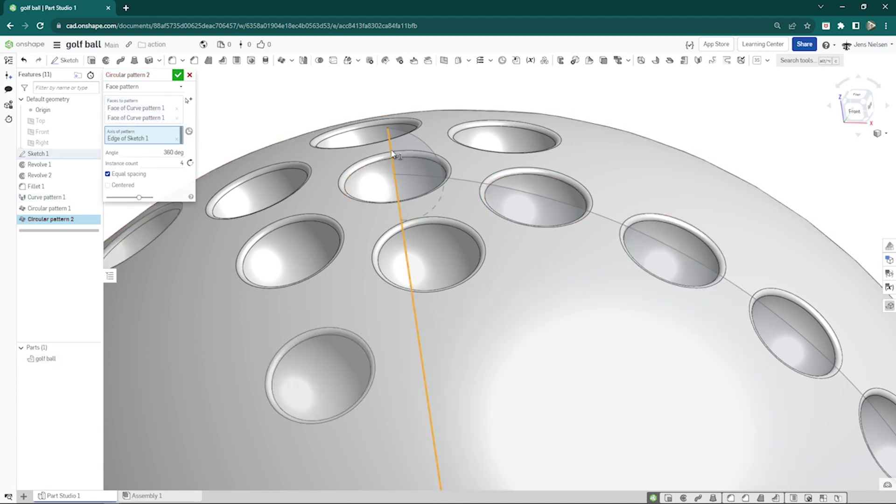
click(182, 163)
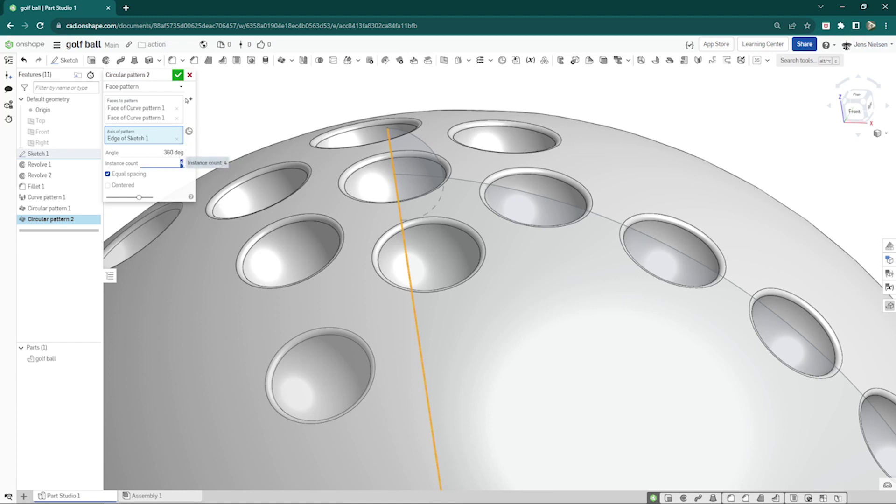
text(12)
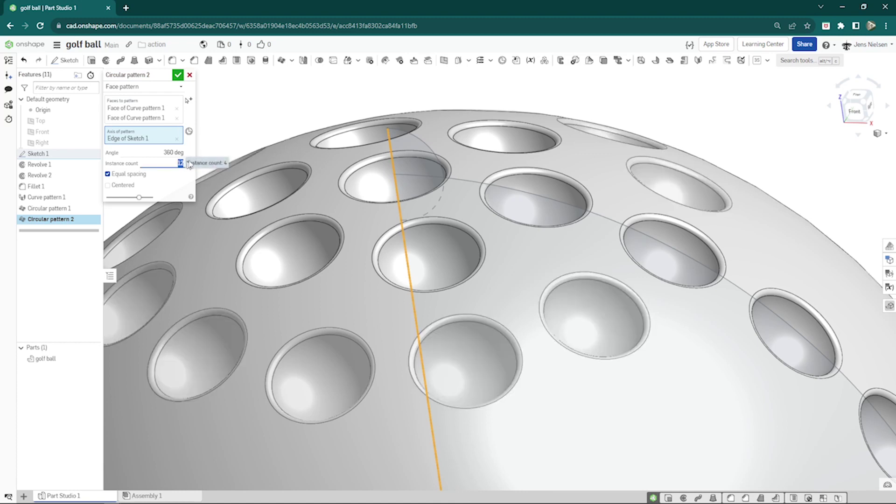
click(178, 75)
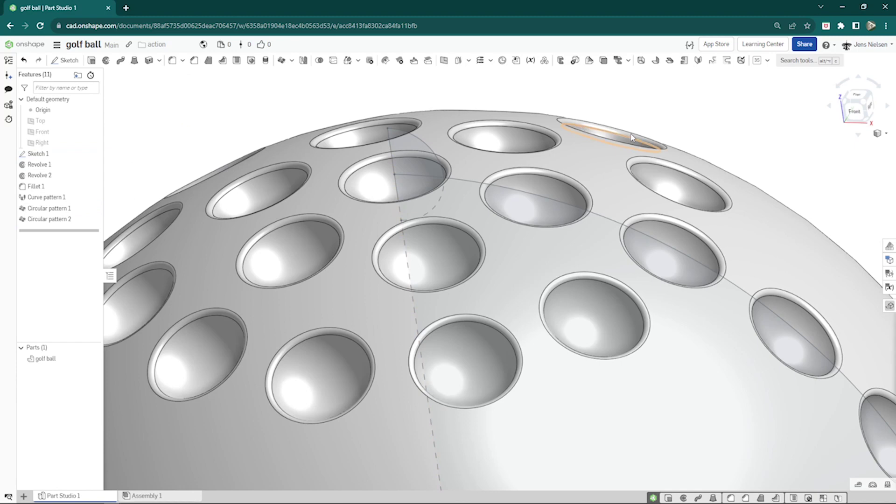
Circular-pattern the bowl and rim faces of the arc's fourth dimple 360° around the vertical sketch line with 18 equally spaced instances.
scroll(722, 149, down, 5)
scroll(722, 152, down, 2)
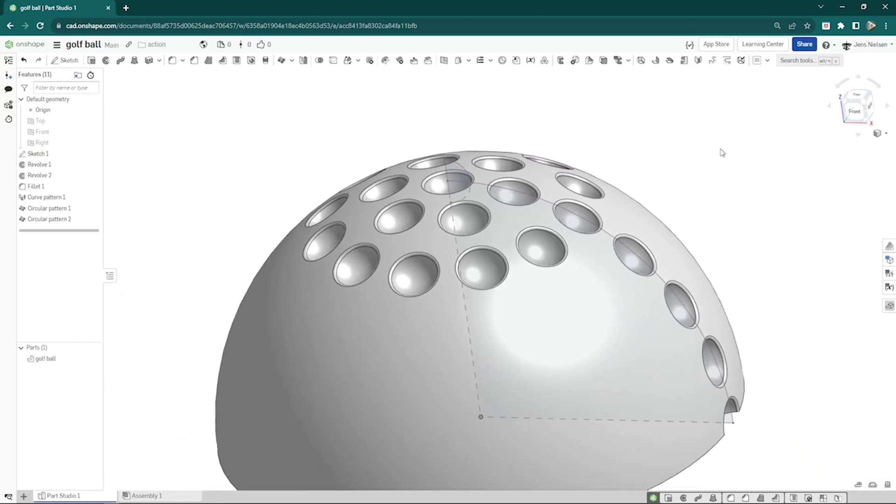
click(281, 60)
click(144, 87)
click(136, 122)
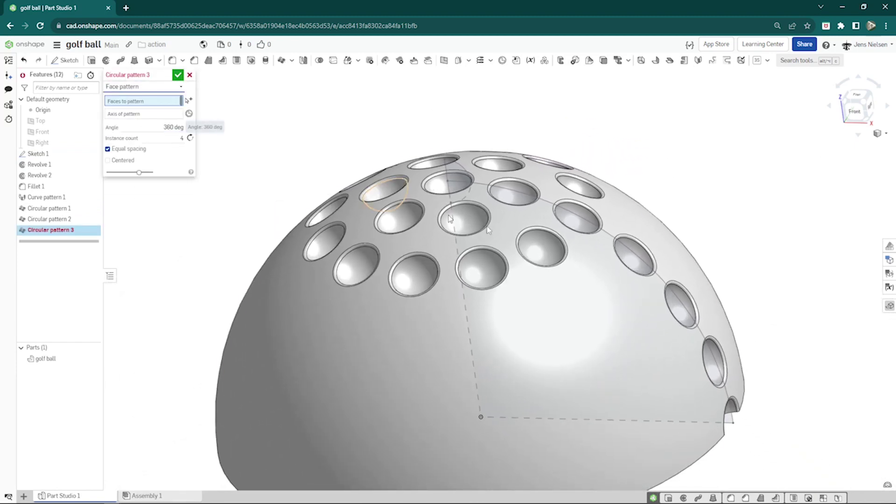
click(640, 266)
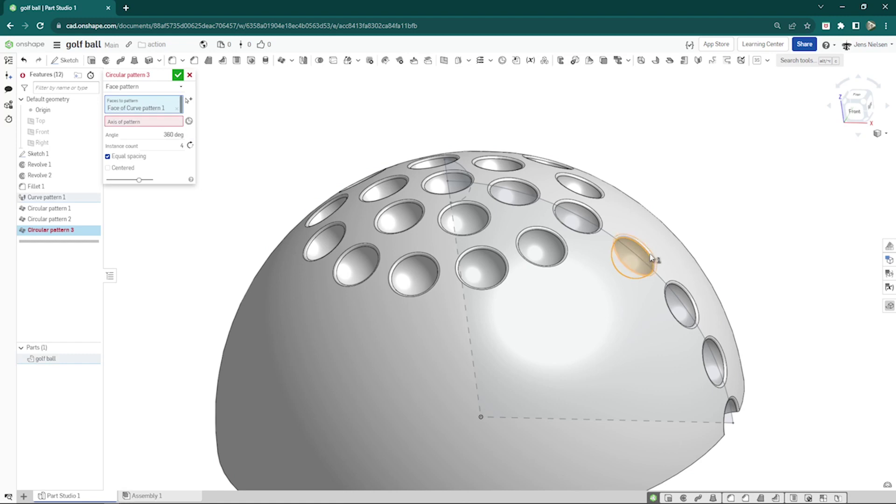
click(653, 259)
click(173, 132)
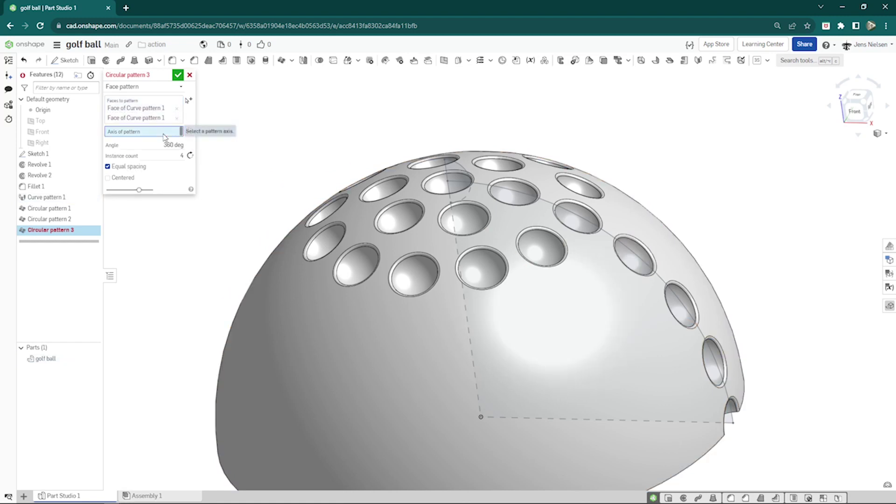
click(468, 334)
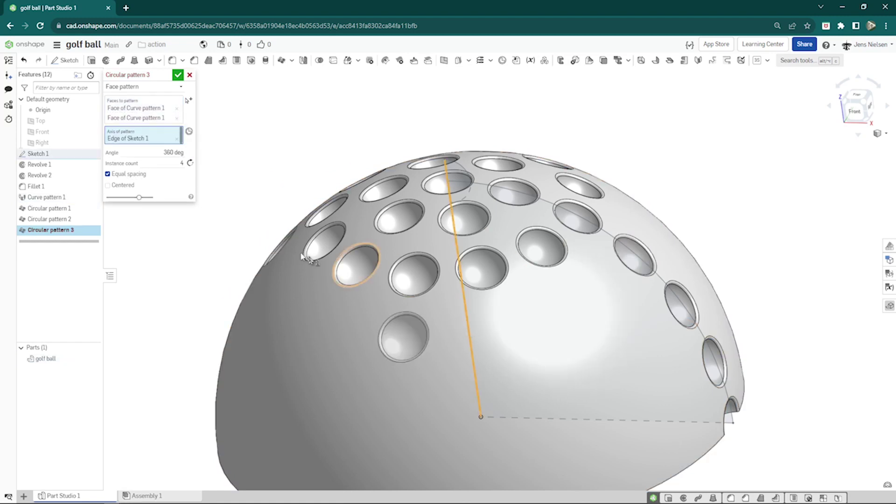
click(182, 164)
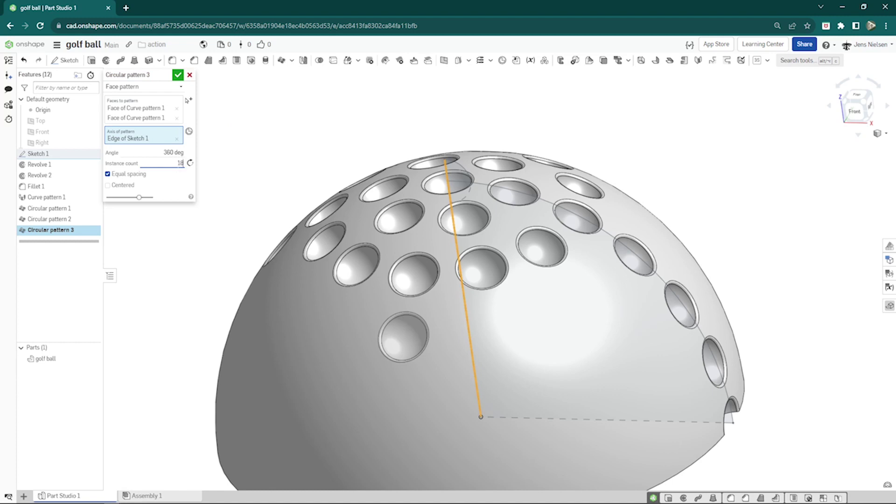
text(18)
key(Return)
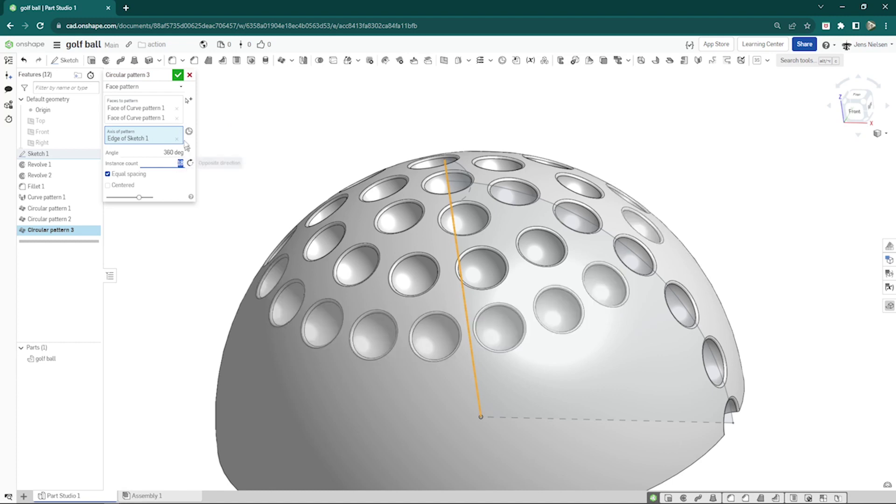
click(178, 76)
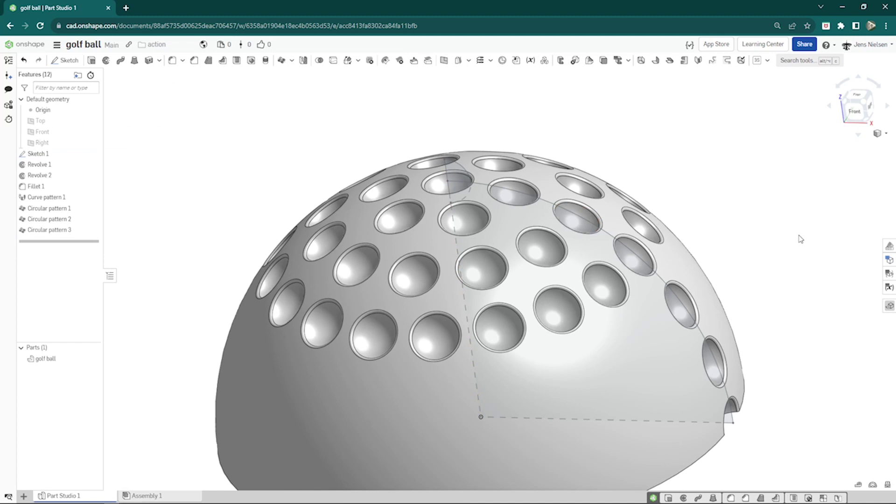
Circular-pattern the bowl and rim faces of the arc's fifth dimple 360° around the vertical sketch line with 21 equally spaced instances.
click(281, 60)
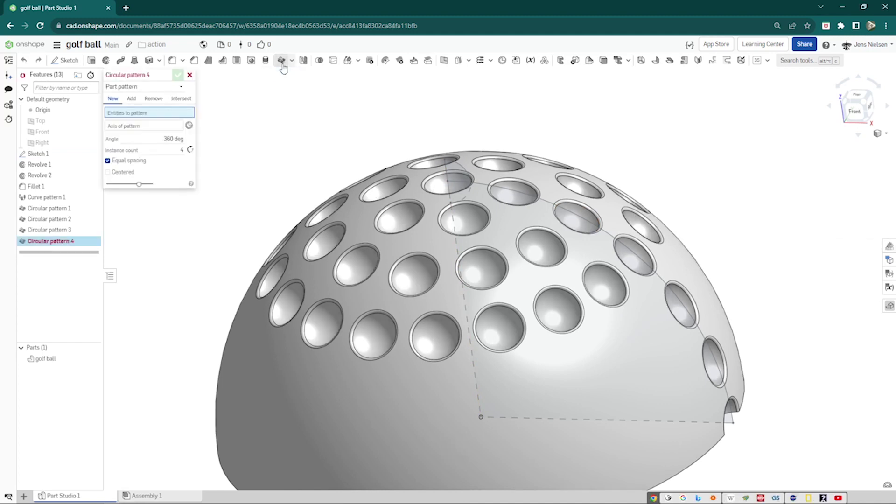
click(168, 87)
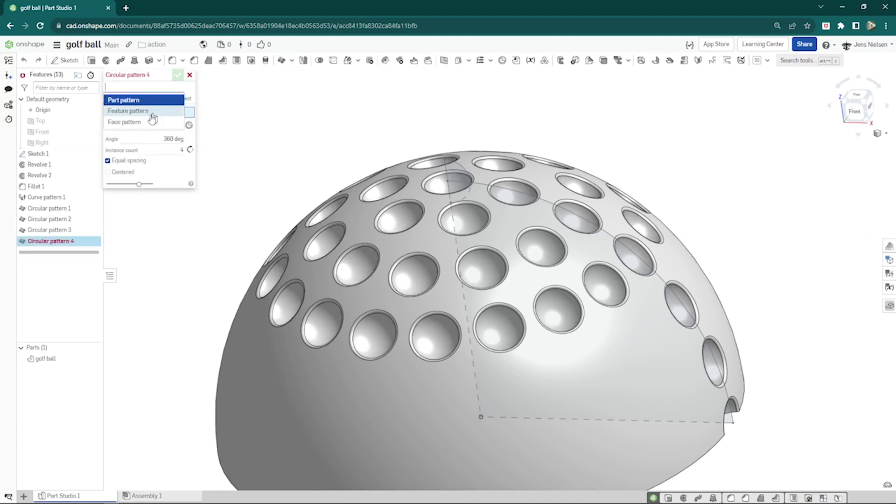
click(124, 122)
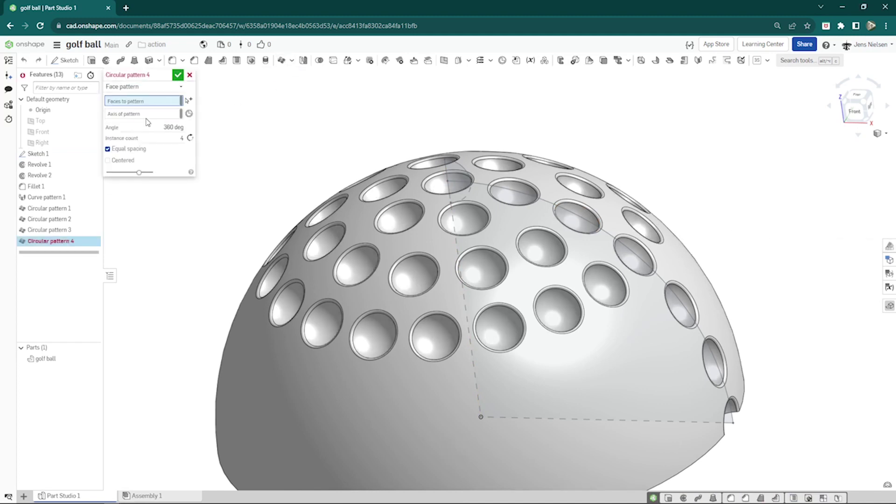
click(680, 315)
click(696, 309)
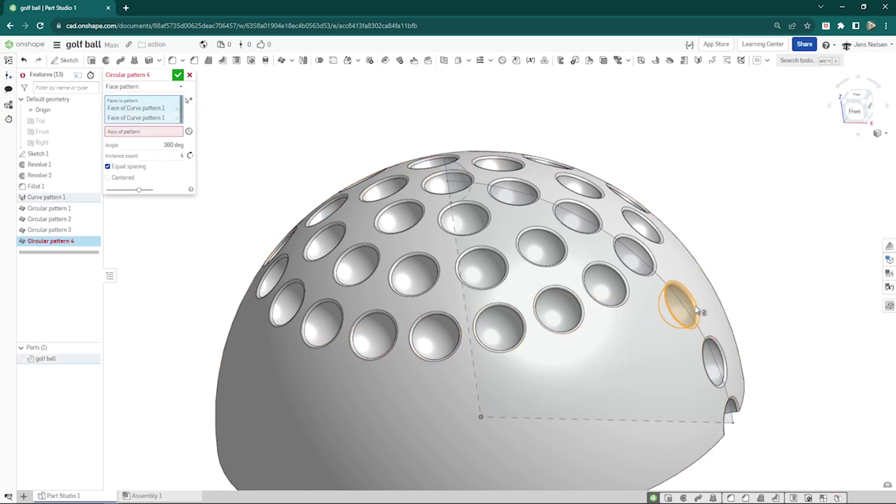
click(163, 132)
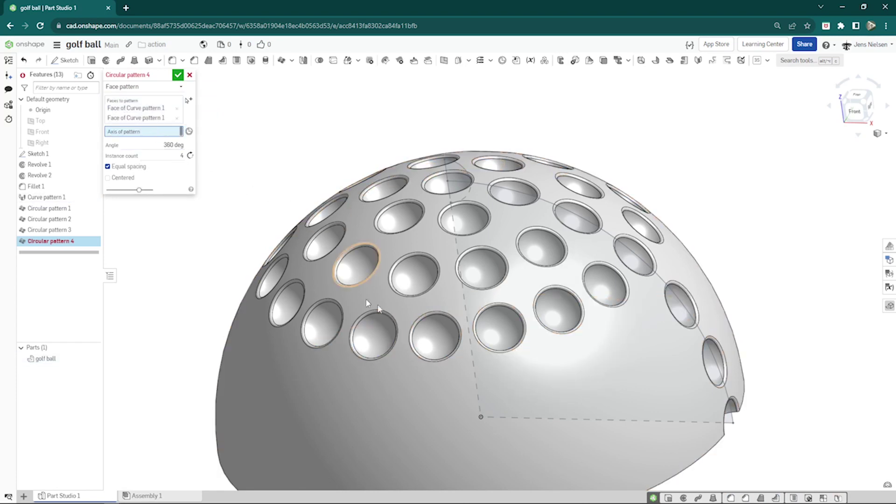
click(469, 363)
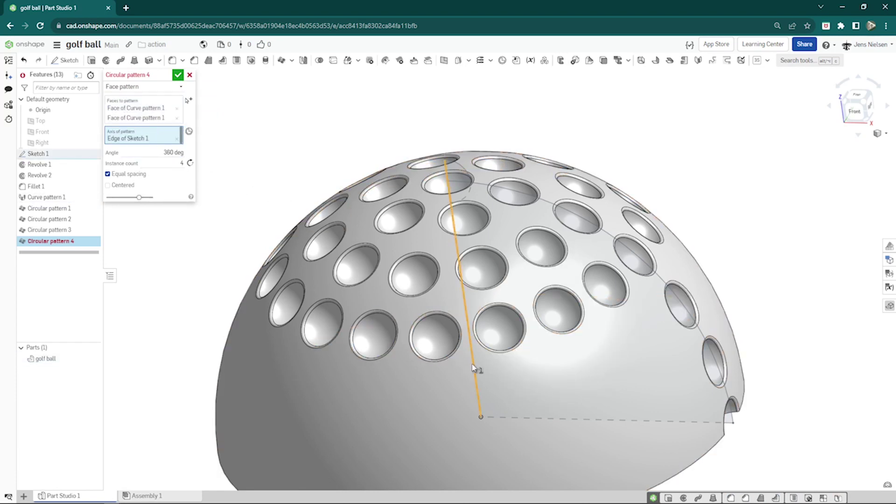
double_click(182, 163)
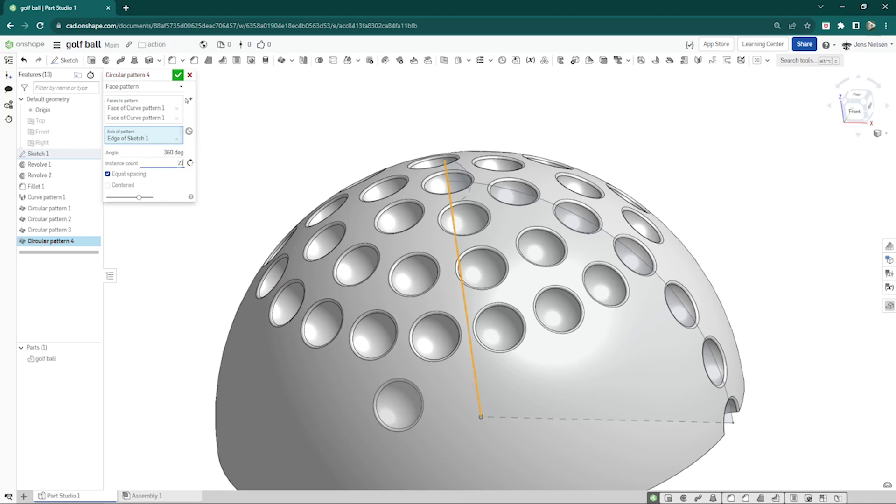
click(178, 75)
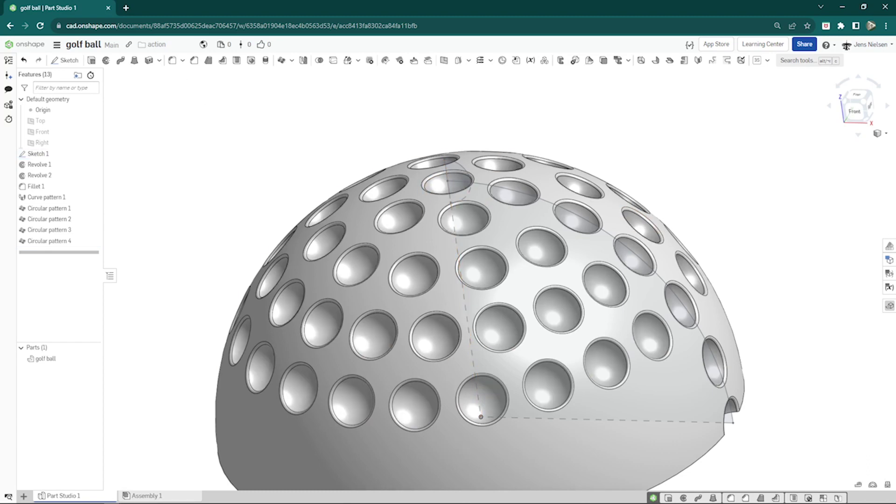
Circular-pattern the bowl and rim faces of the arc's sixth dimple 360° around the vertical sketch line with 24 equally spaced instances.
click(281, 61)
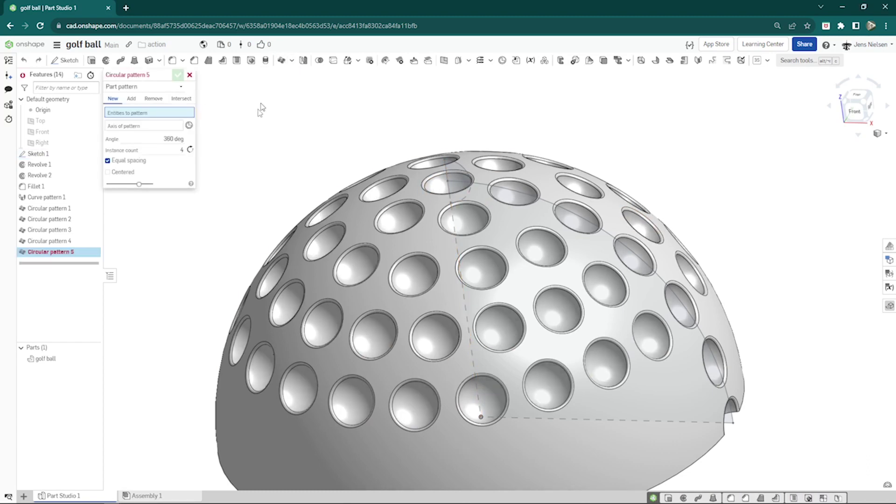
click(179, 87)
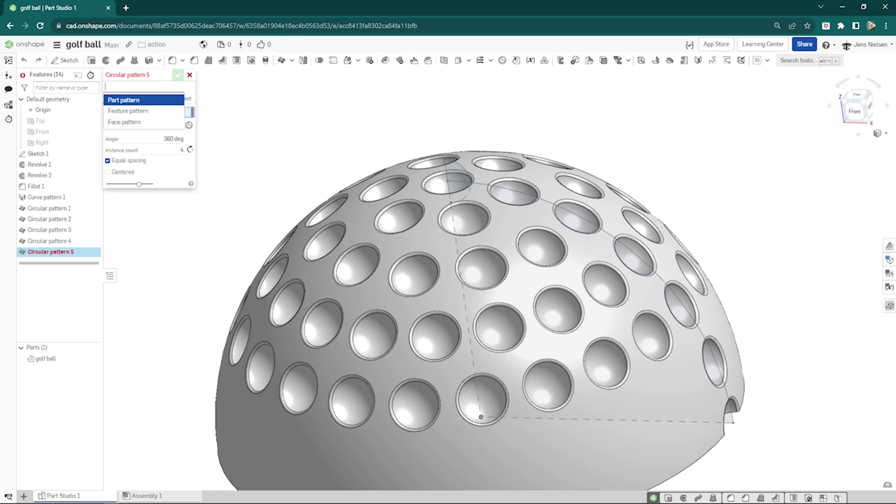
click(140, 122)
scroll(768, 309, up, 3)
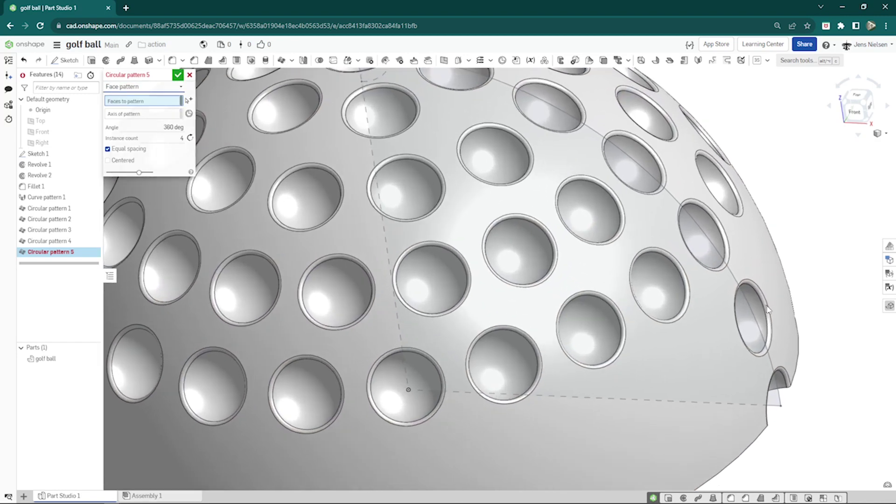
scroll(768, 309, up, 3)
click(709, 279)
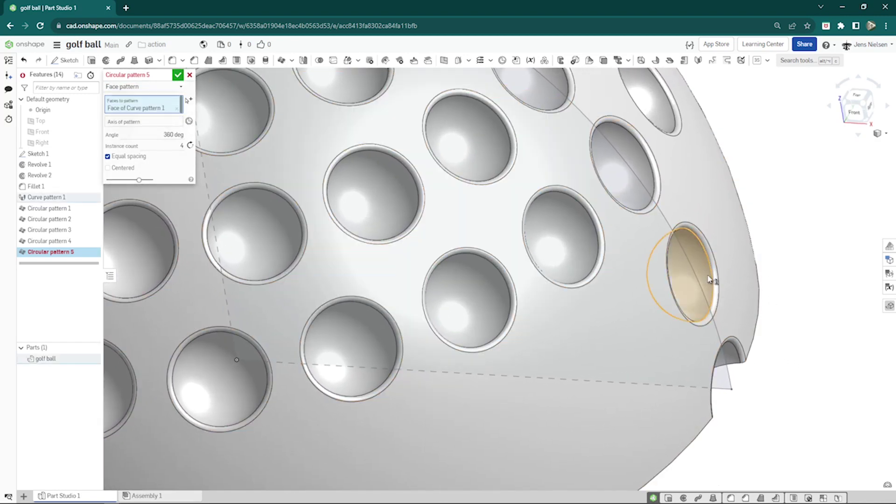
click(717, 280)
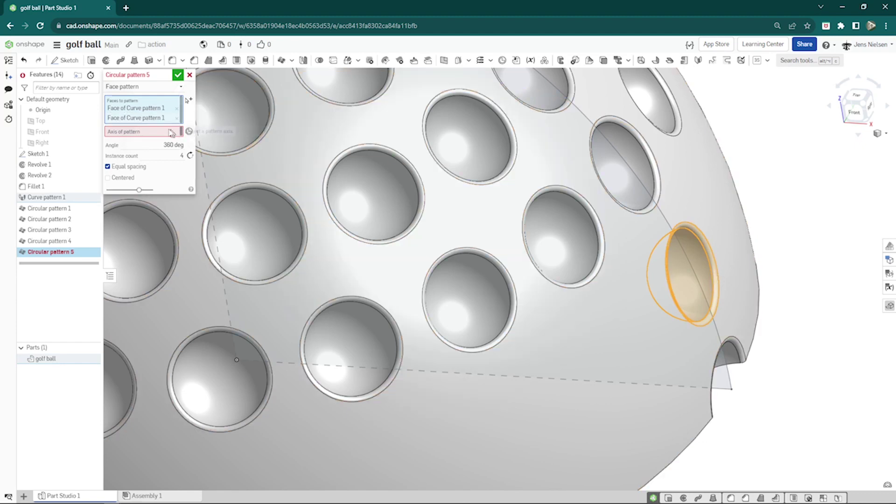
click(172, 132)
click(229, 301)
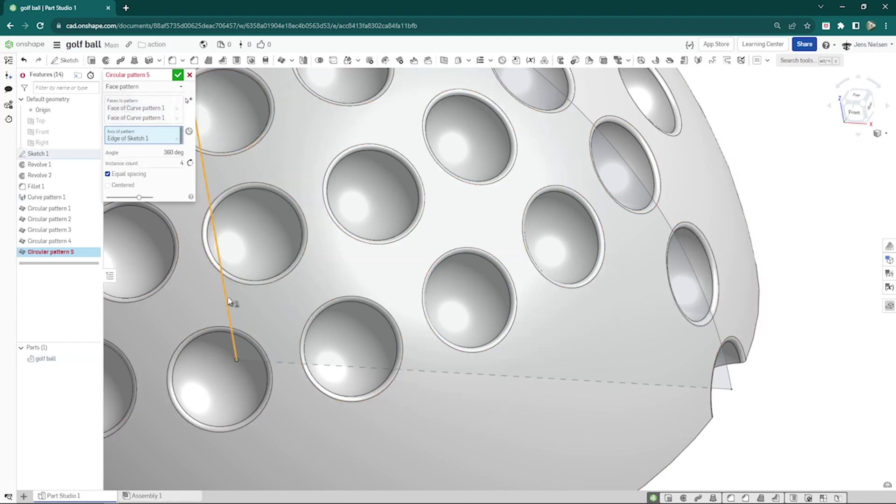
click(182, 164)
text(24)
key(Return)
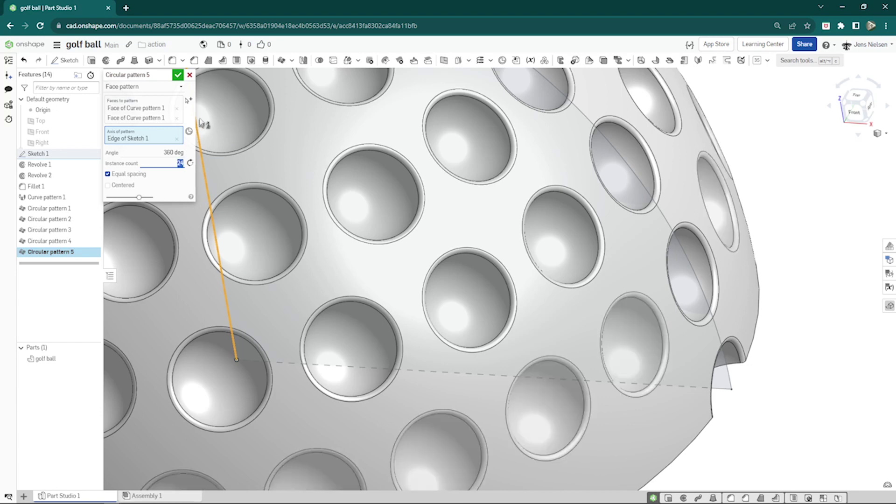
click(179, 76)
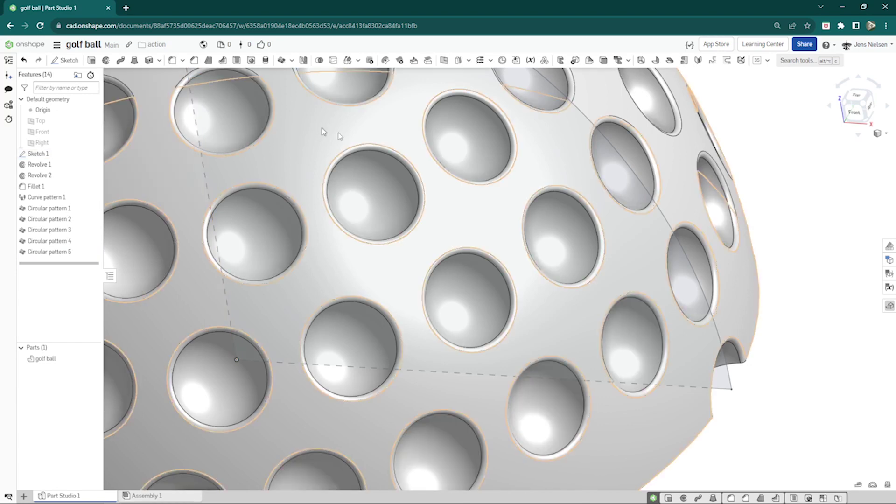
Circular-pattern the bowl and rim faces of the half dimple at the hemisphere's base edge 360° around the vertical sketch line with 27 equally spaced instances.
click(281, 60)
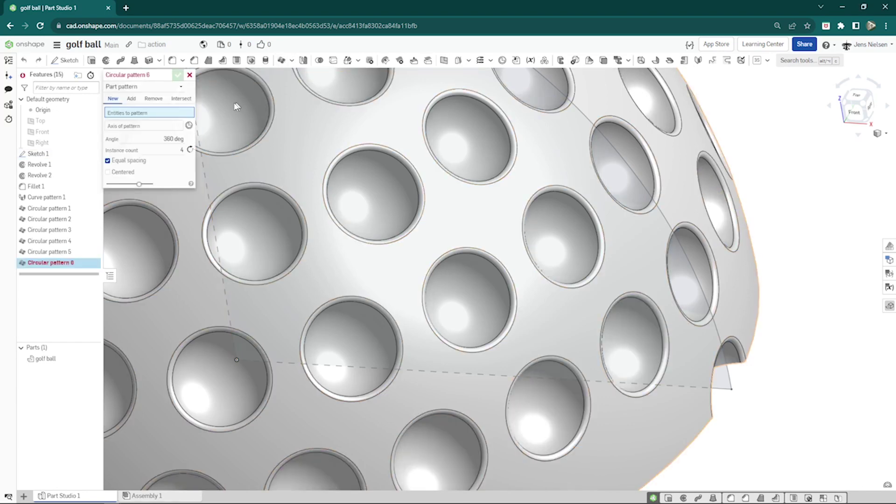
click(182, 91)
click(136, 121)
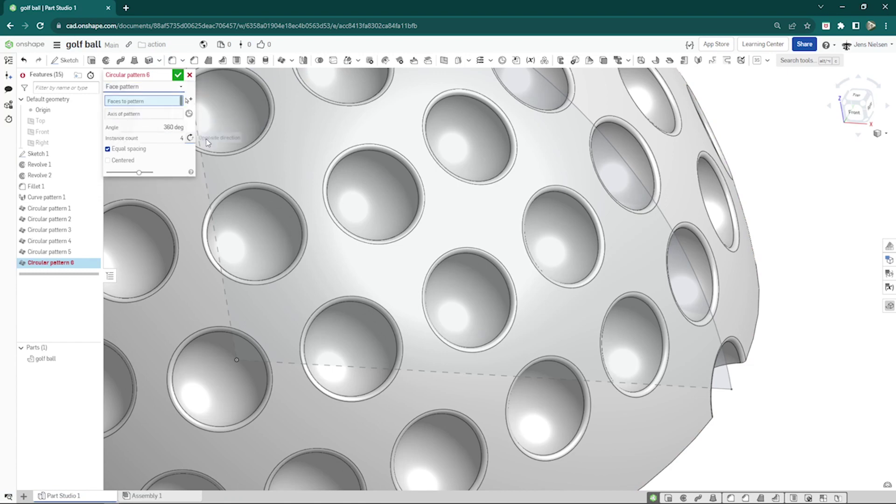
right_drag(583, 261, 739, 345)
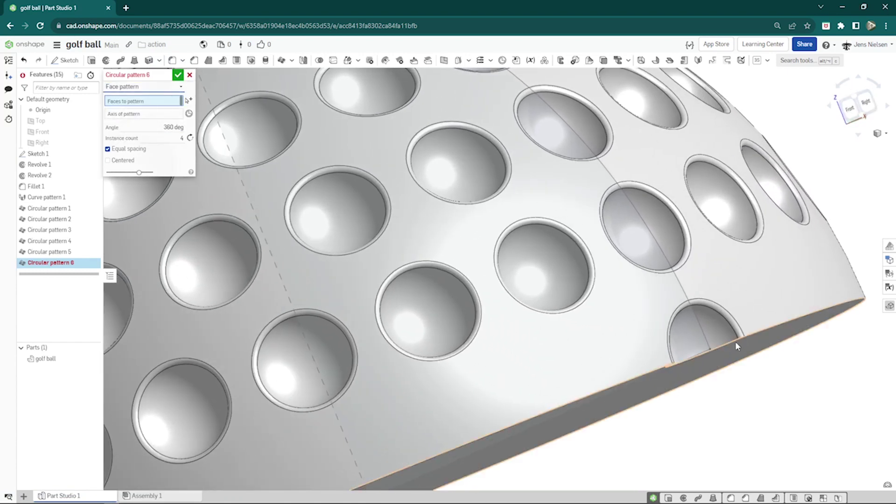
click(708, 330)
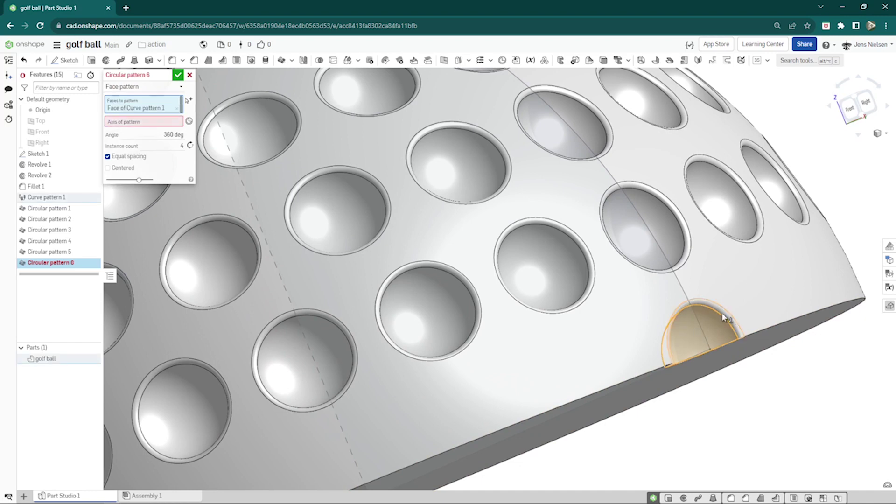
click(725, 317)
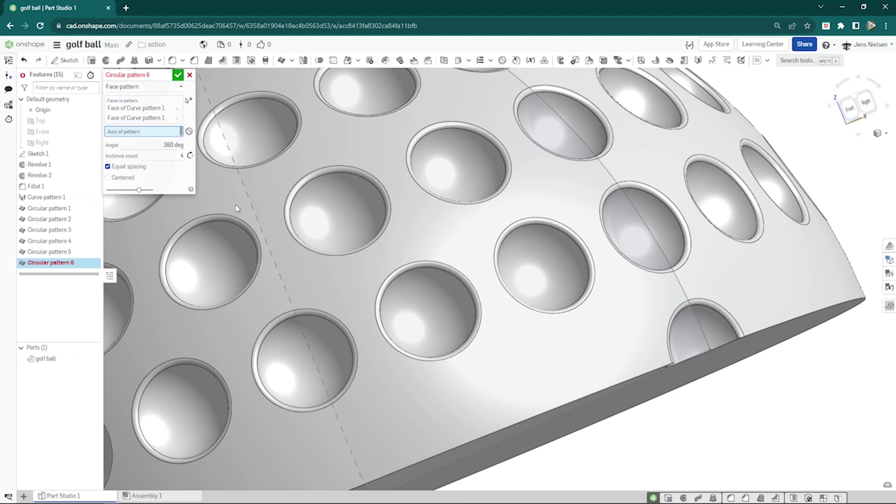
click(249, 203)
click(171, 163)
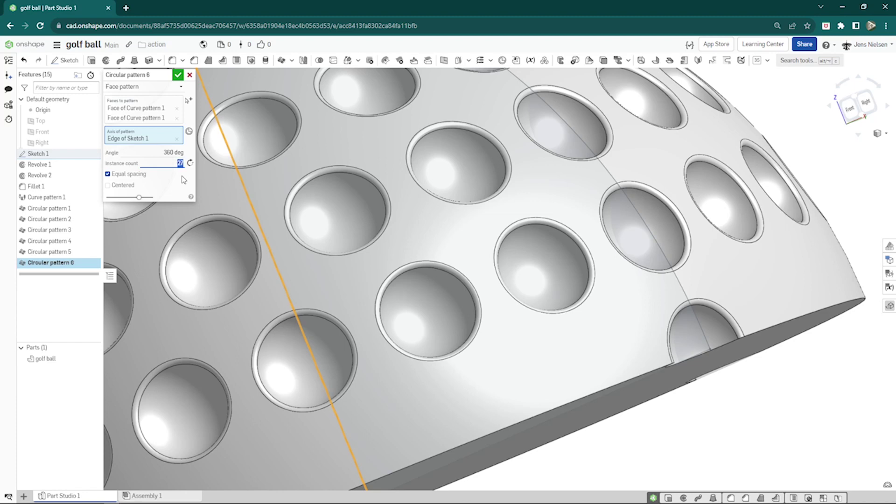
click(177, 75)
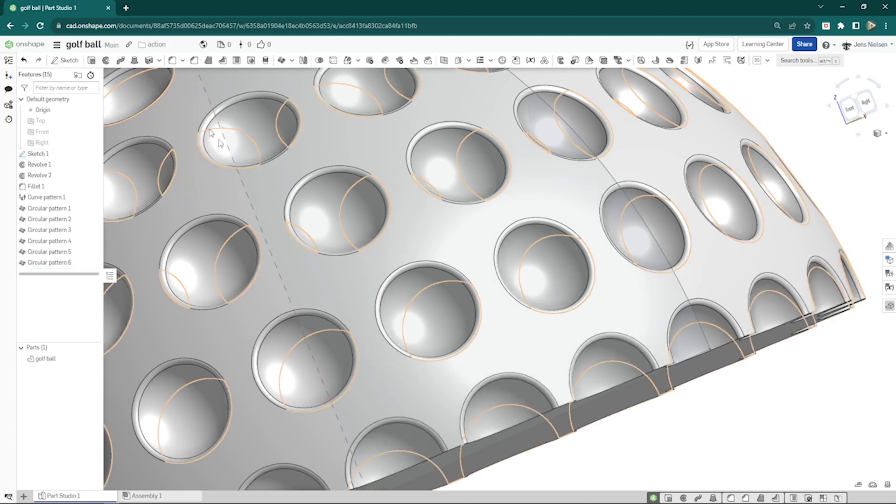
Hide Sketch 1 so that only the dimpled hemisphere is displayed.
scroll(467, 233, down, 10)
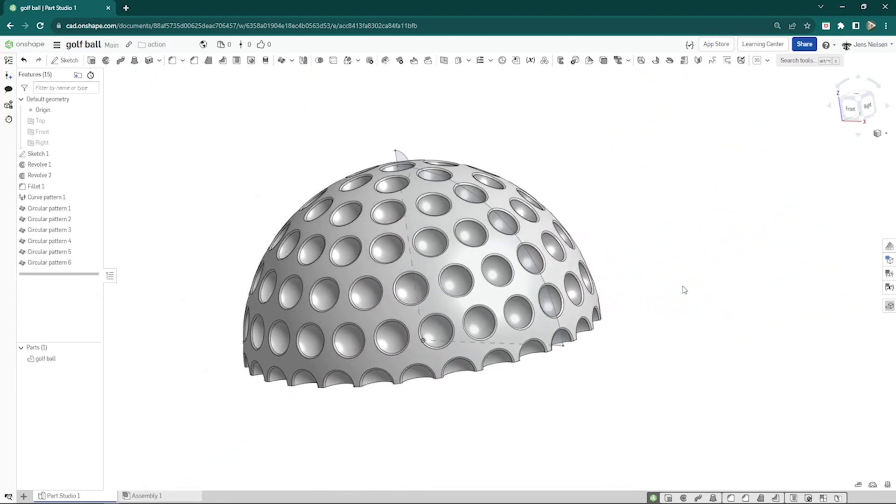
scroll(514, 256, up, 1)
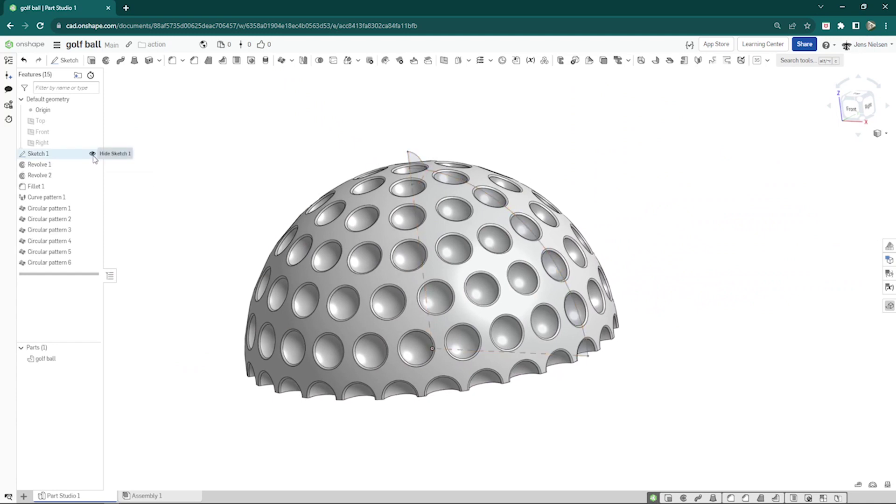
click(93, 154)
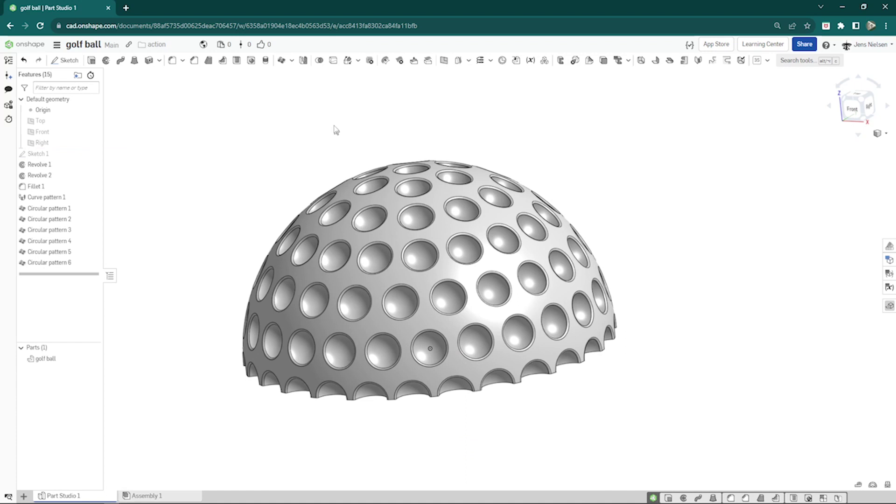
Mirror the golf ball part across the hemisphere's flat base face, adding the copy to the original part to form a full ball.
click(304, 60)
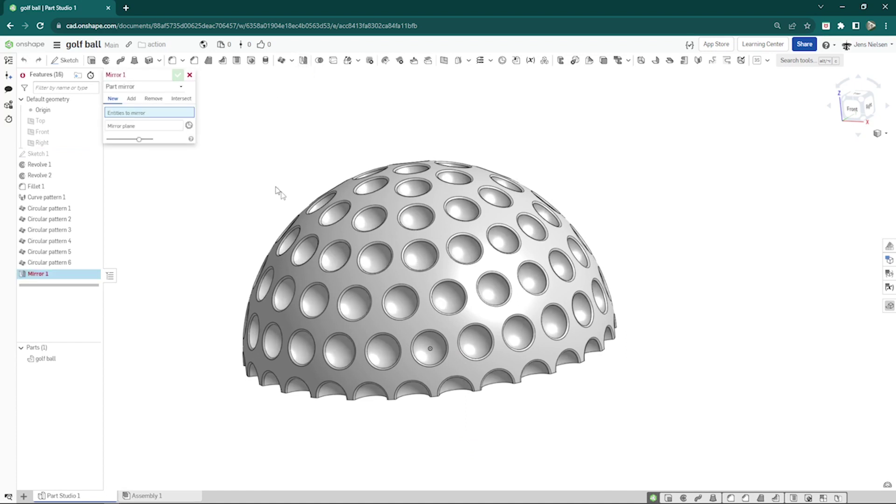
click(304, 224)
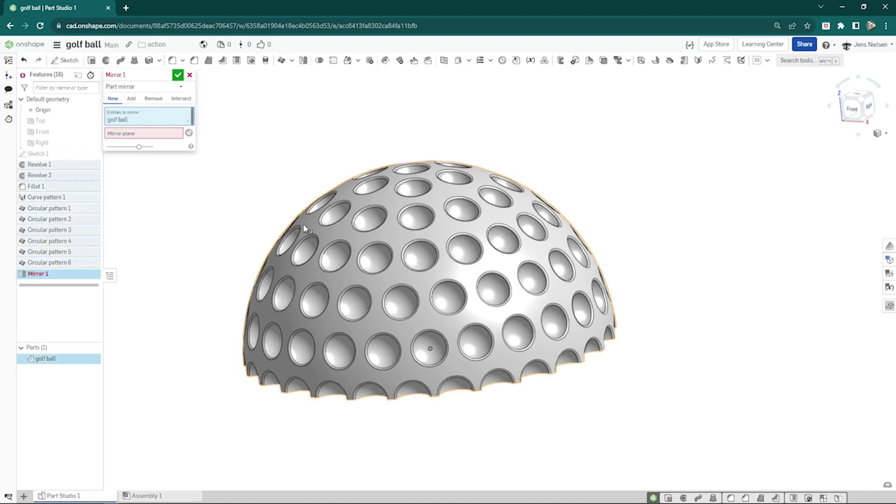
click(167, 134)
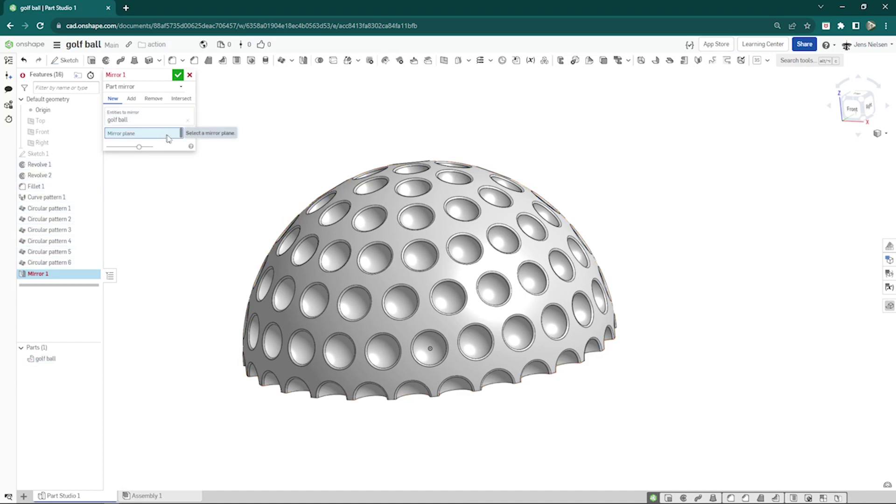
right_drag(257, 233, 364, 335)
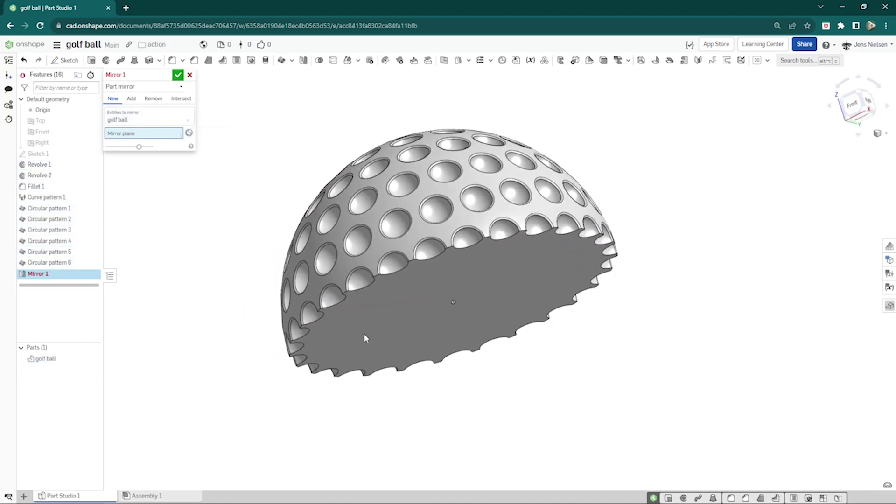
click(364, 332)
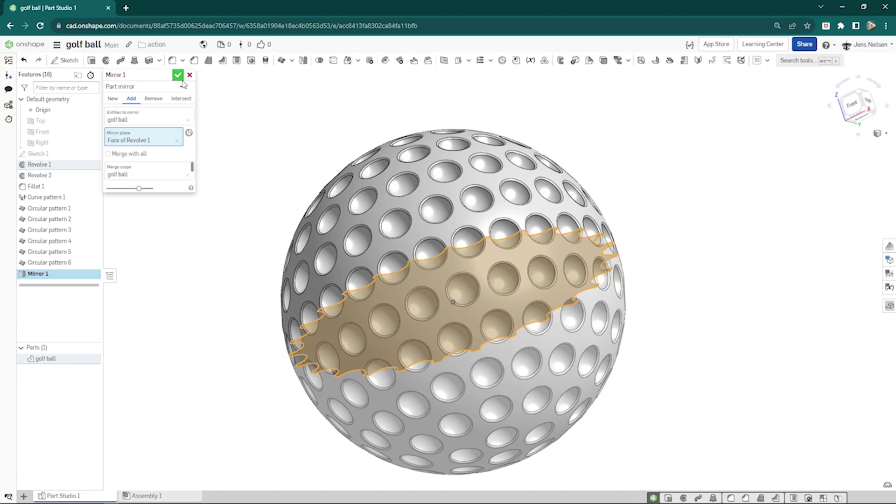
click(178, 75)
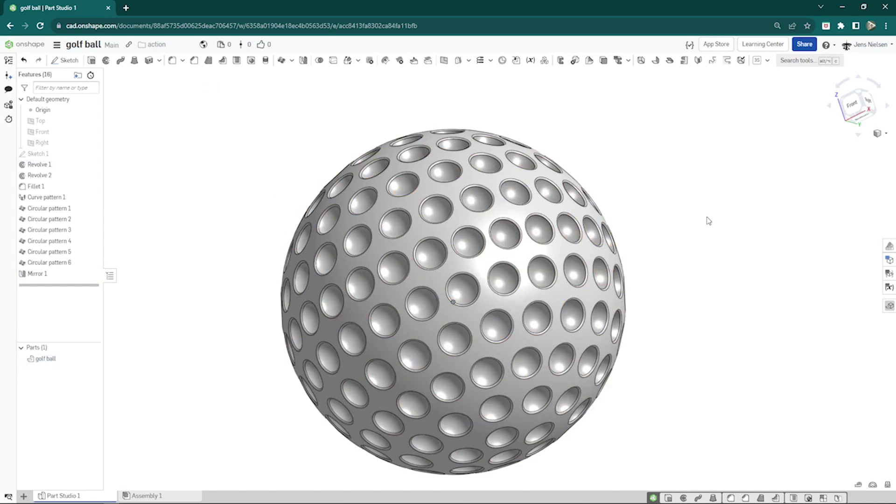
key(Up)
key(Up)
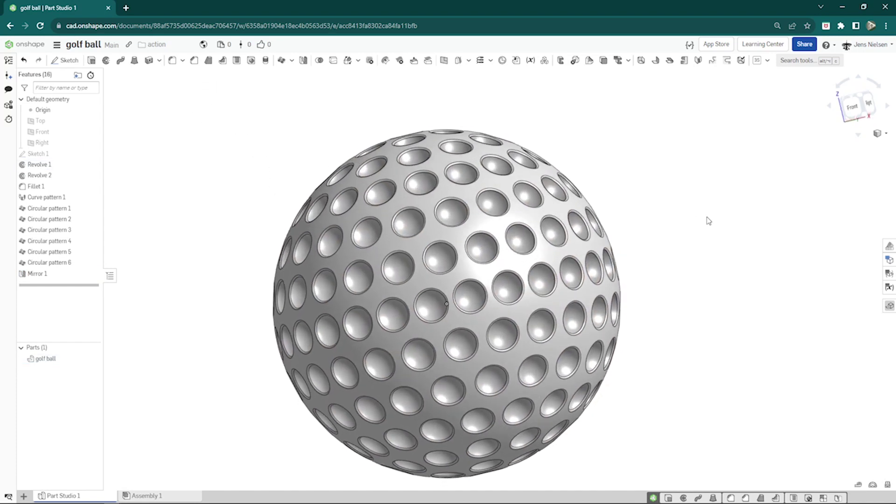
key(Up)
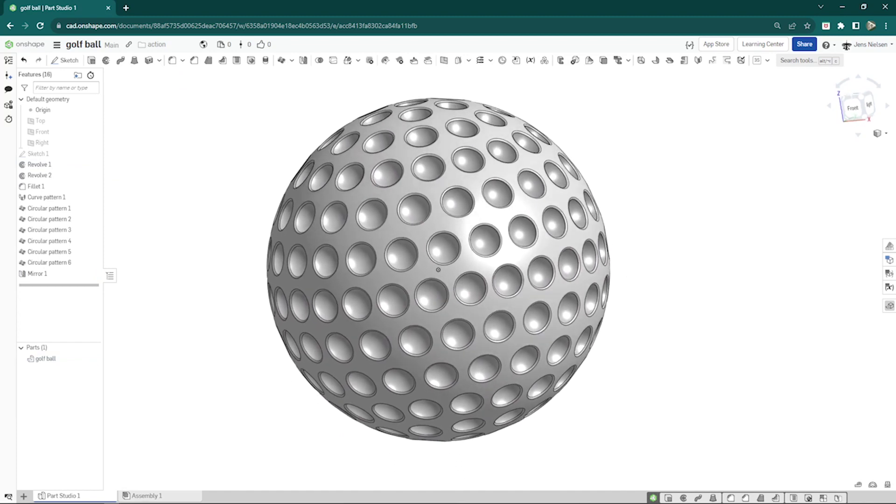